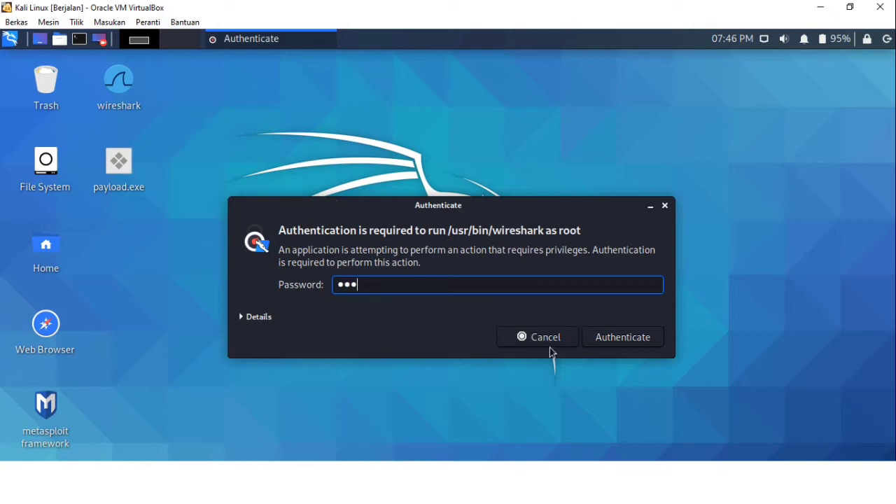
Authenticate Wireshark to run as root and select the eth0 interface in the capture list
click(611, 343)
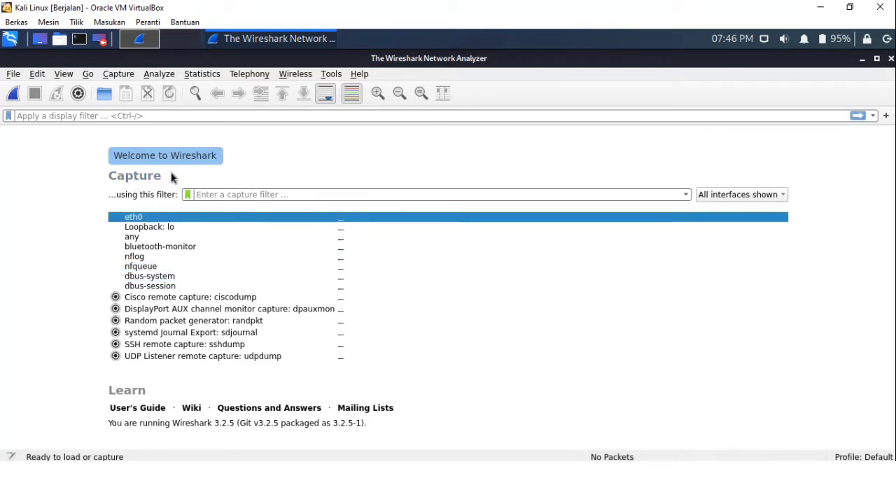
click(142, 258)
click(142, 247)
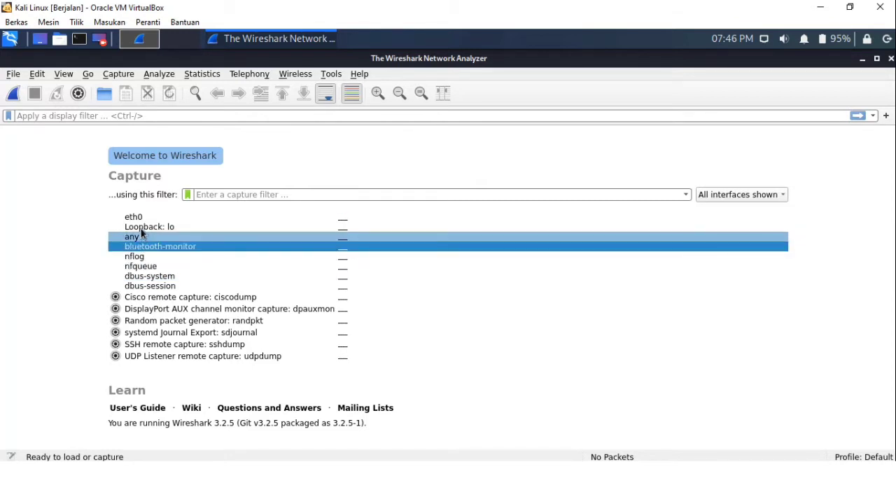
click(143, 228)
click(142, 218)
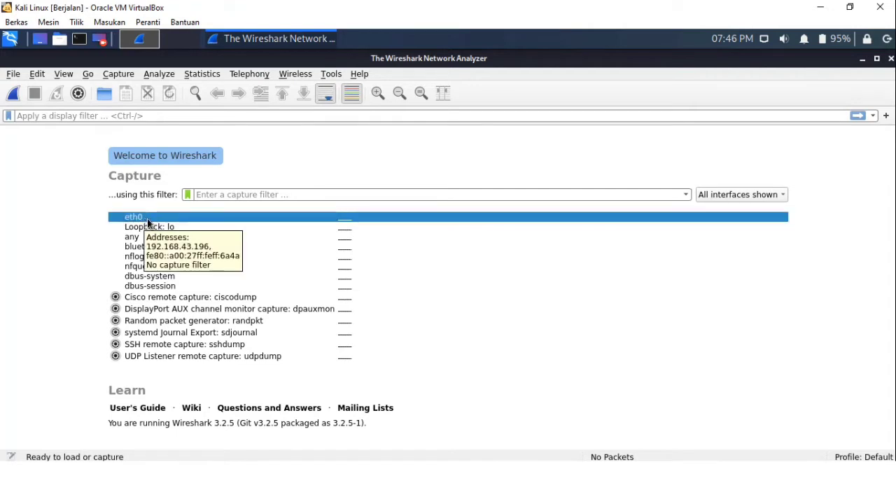
Start a live packet capture on eth0 and resize the packet list, details and bytes panes
click(11, 94)
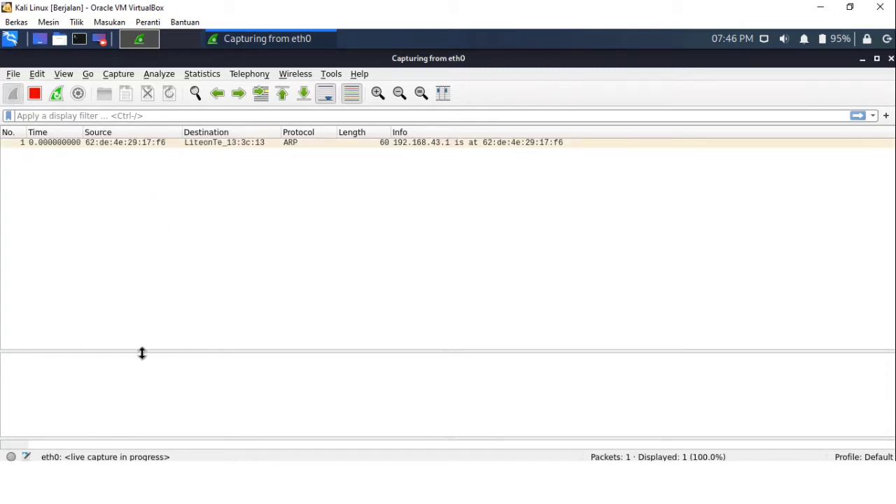
drag(144, 345, 152, 287)
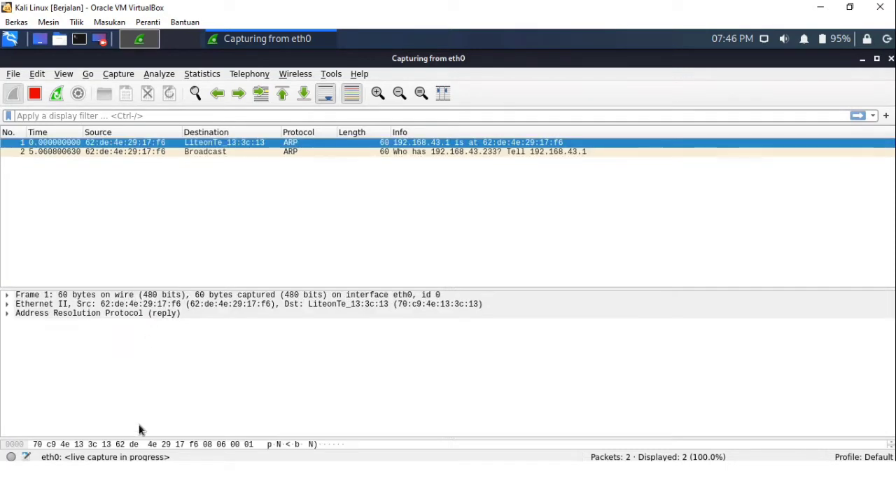
drag(144, 436, 149, 343)
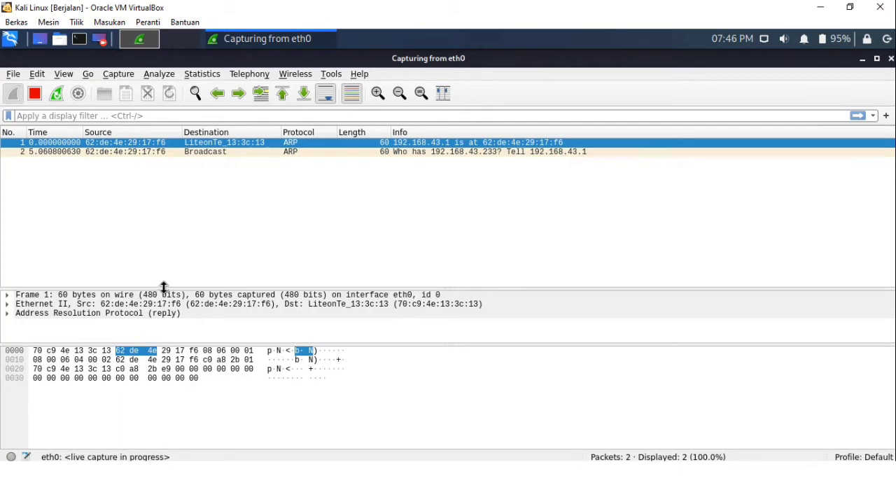
drag(164, 287, 168, 252)
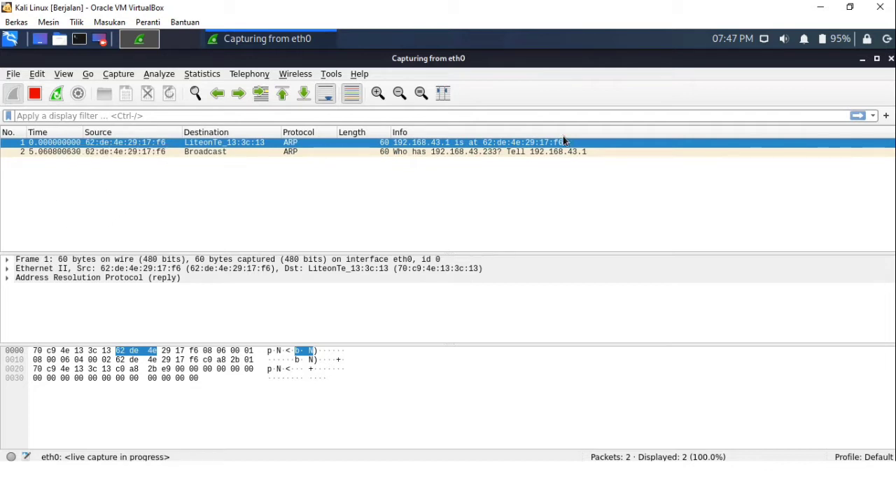
click(766, 40)
click(779, 79)
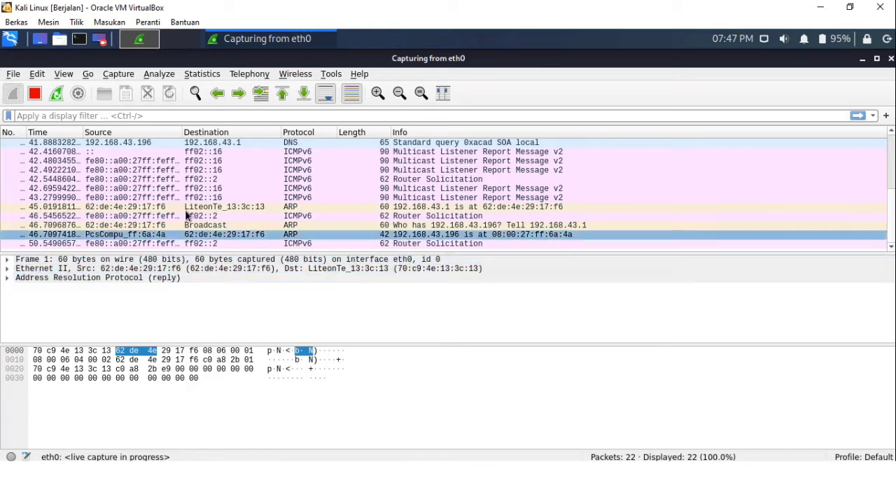
Inspect several captured packets in the list, including the ARP request from PcsCompu_ff:6a:4a
click(156, 186)
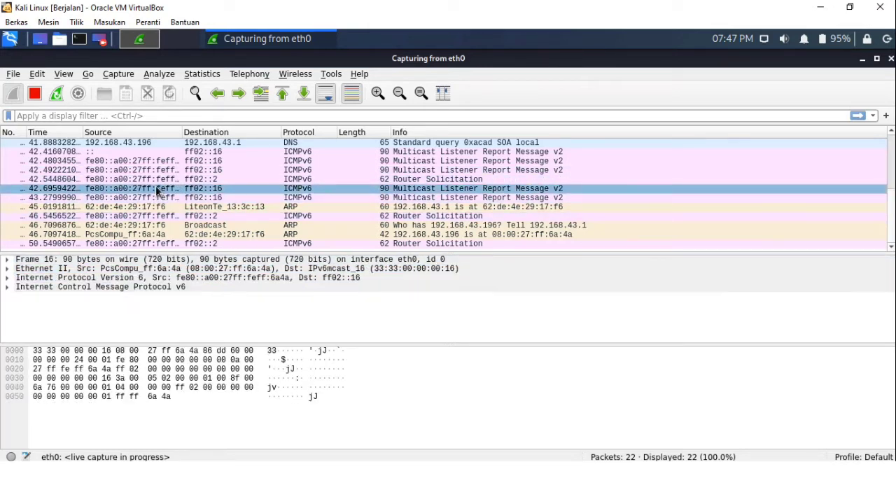
click(123, 199)
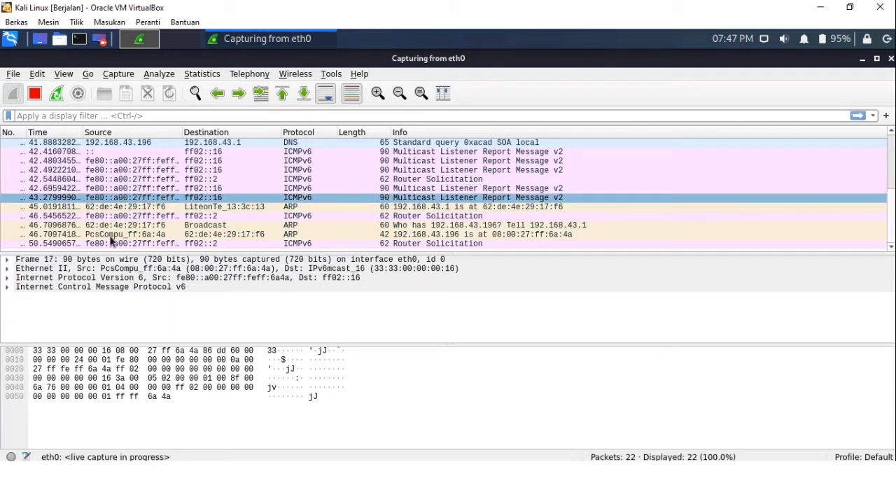
click(110, 217)
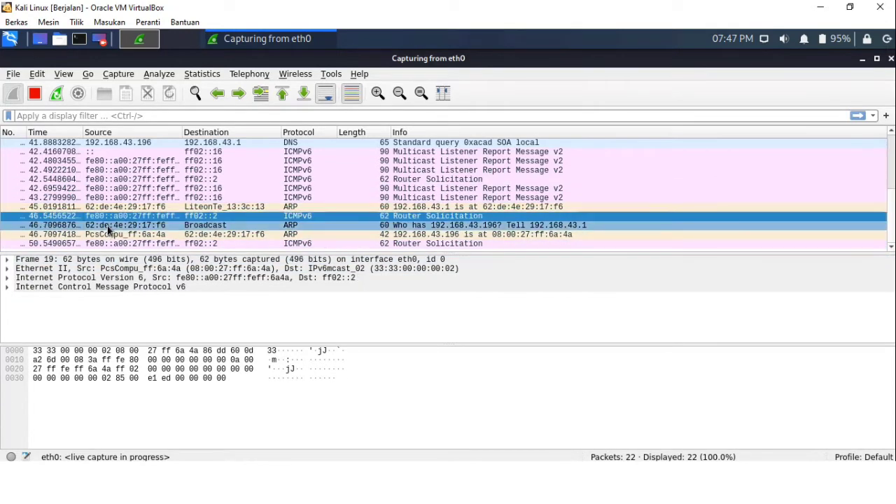
click(110, 226)
click(124, 170)
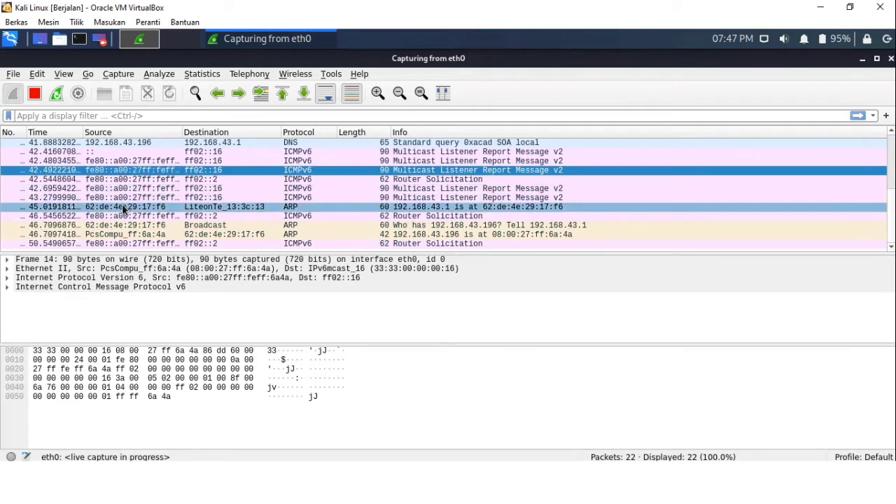
scroll(125, 199, up, 2)
click(126, 163)
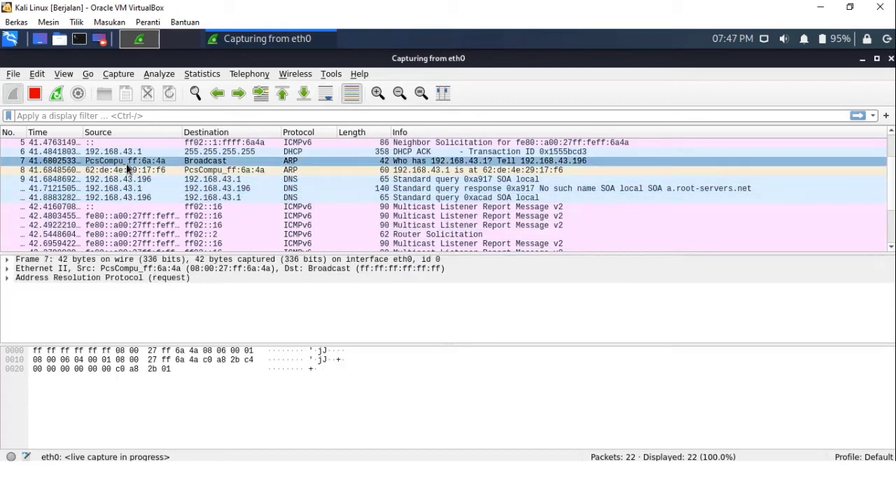
Examine the ARP request's fields by selecting individual bytes in the hex pane, then select a multicast report packet
click(148, 369)
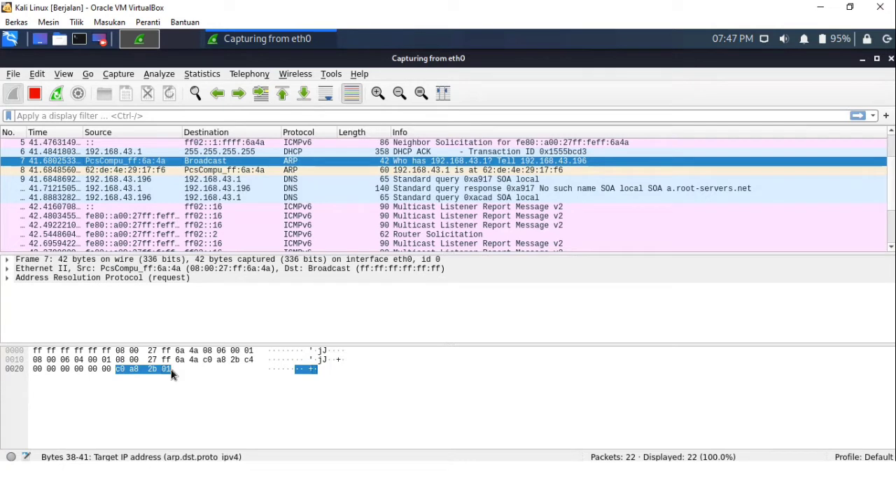
click(38, 361)
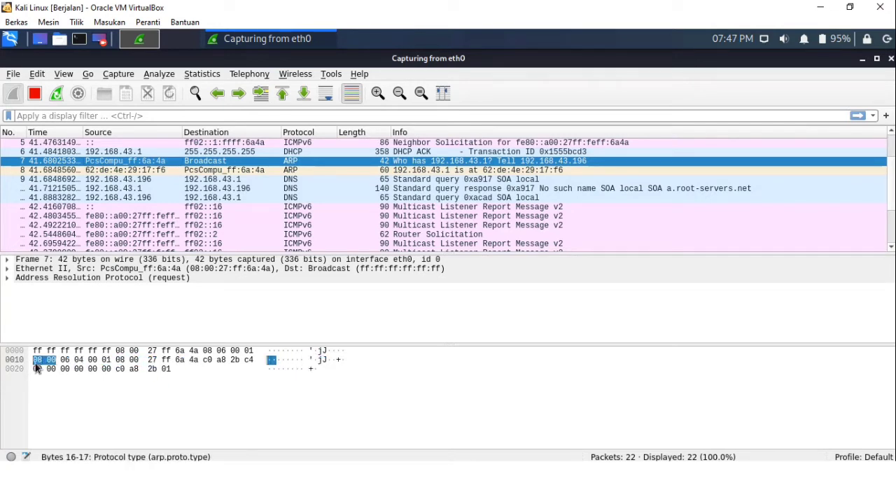
click(101, 361)
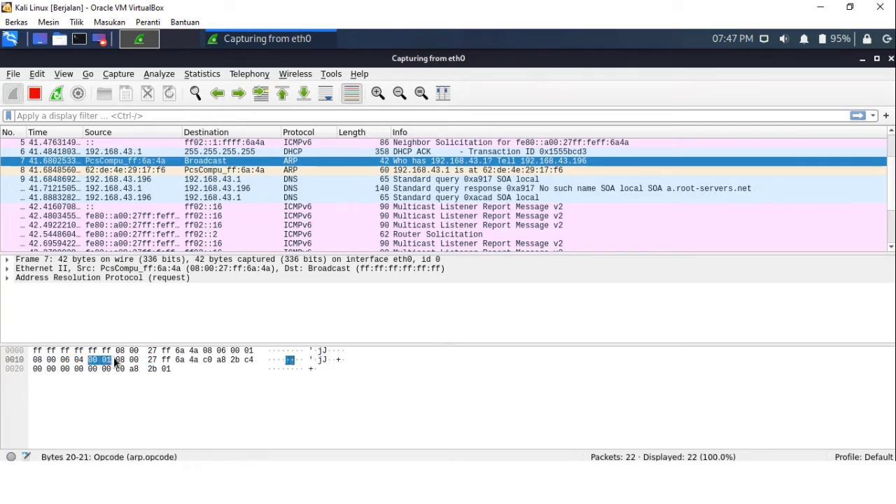
click(116, 361)
click(89, 371)
click(117, 361)
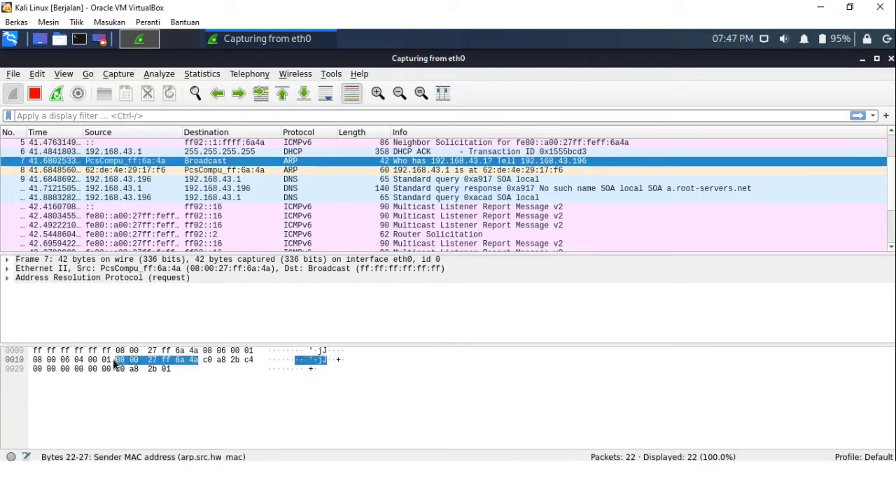
click(144, 225)
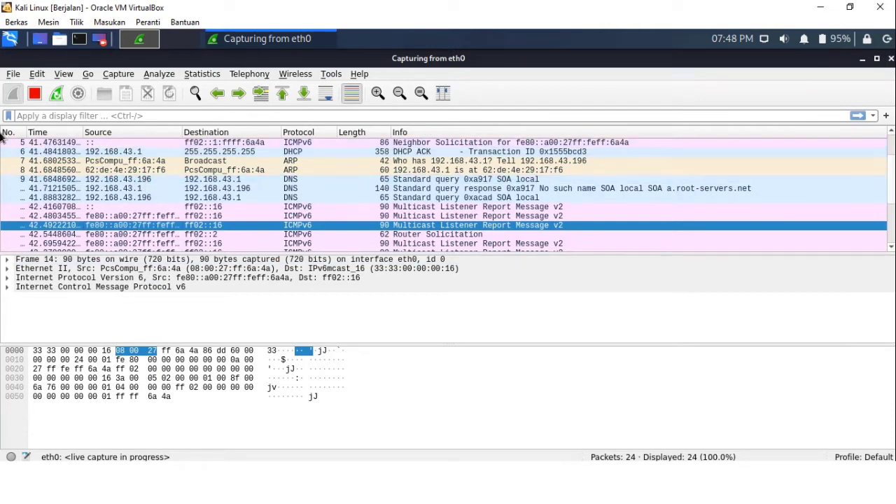
Scroll through the captured packet list to review the recorded traffic
scroll(3, 138, up, 2)
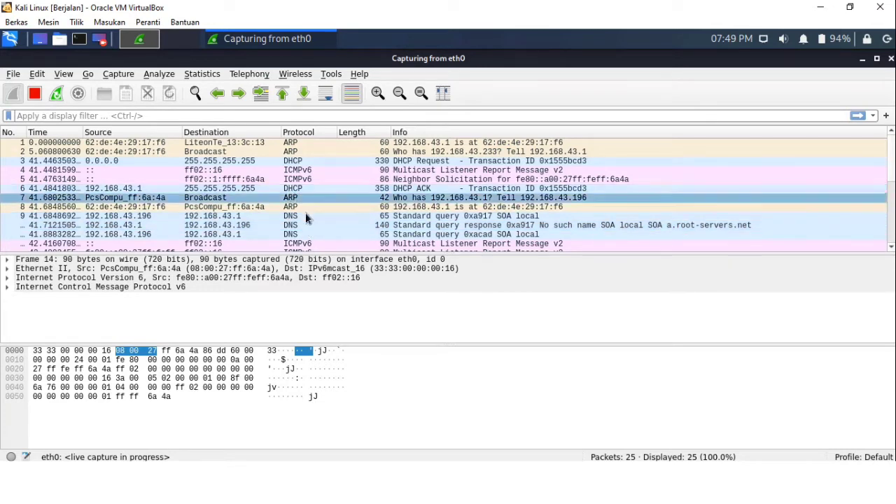
scroll(308, 233, down, 3)
scroll(309, 232, down, 1)
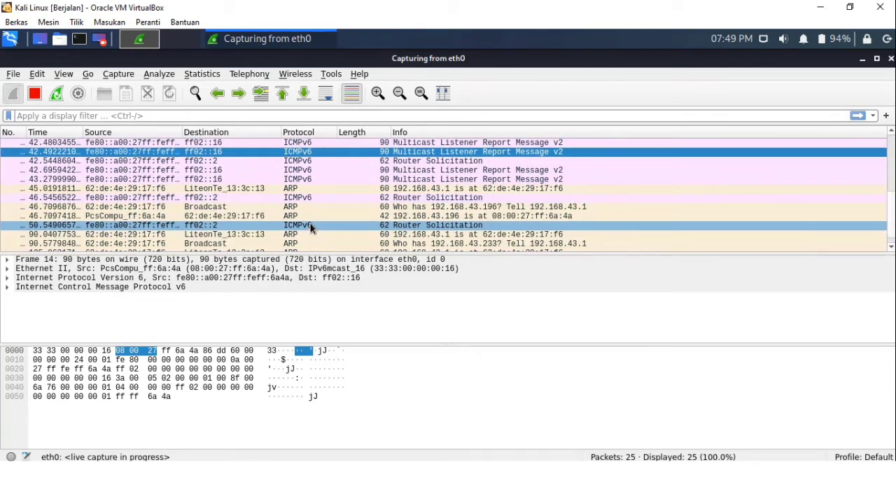
scroll(312, 205, up, 2)
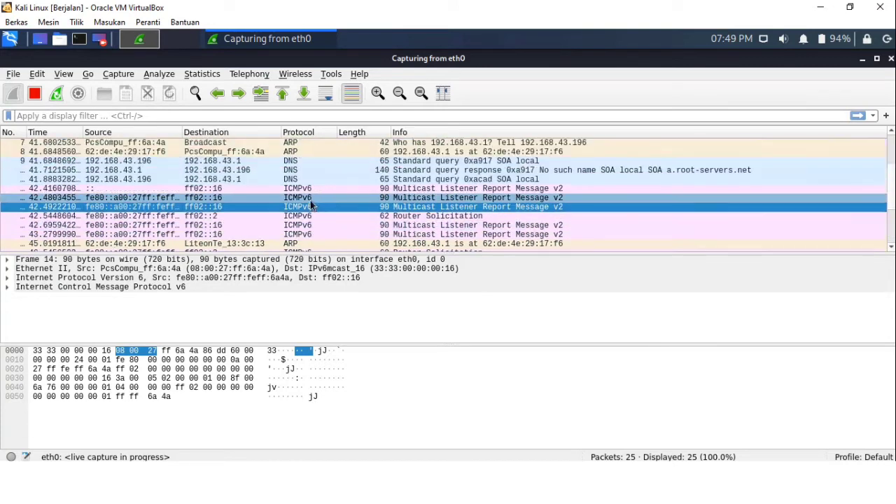
scroll(311, 207, up, 2)
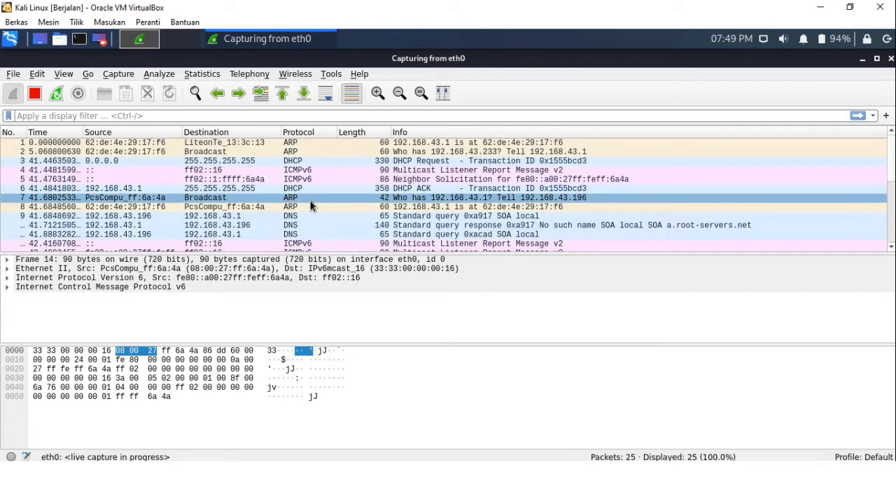
scroll(365, 187, down, 1)
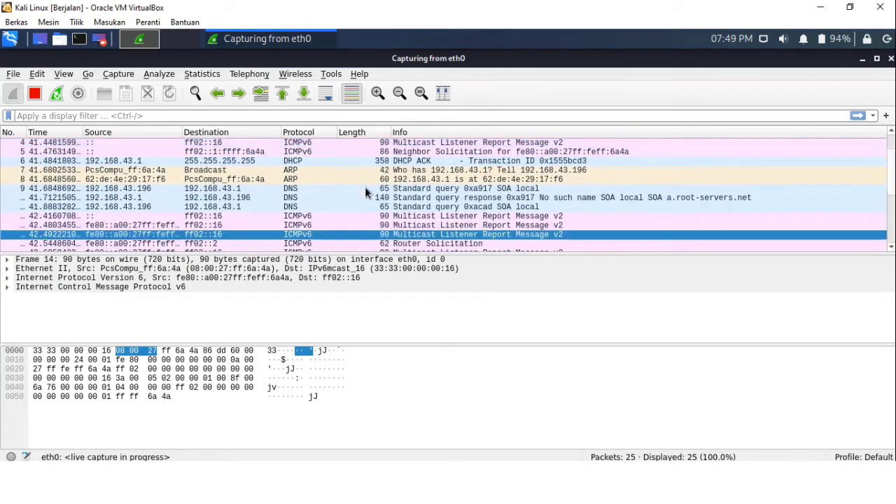
scroll(366, 189, up, 1)
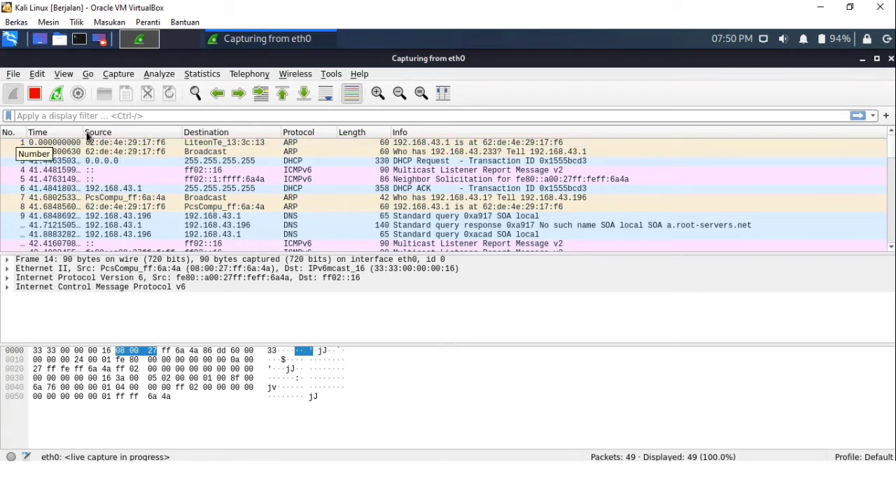
Sort the packet list by packet number, toggling between descending and ascending order
click(9, 135)
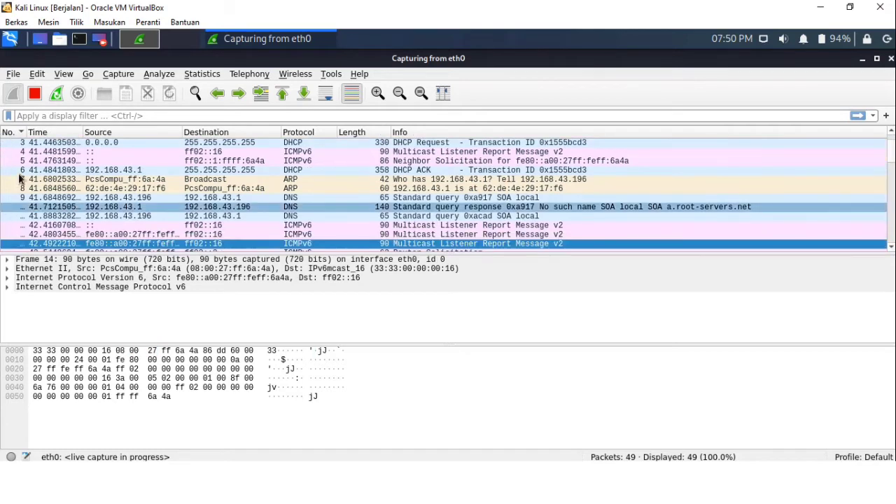
click(15, 135)
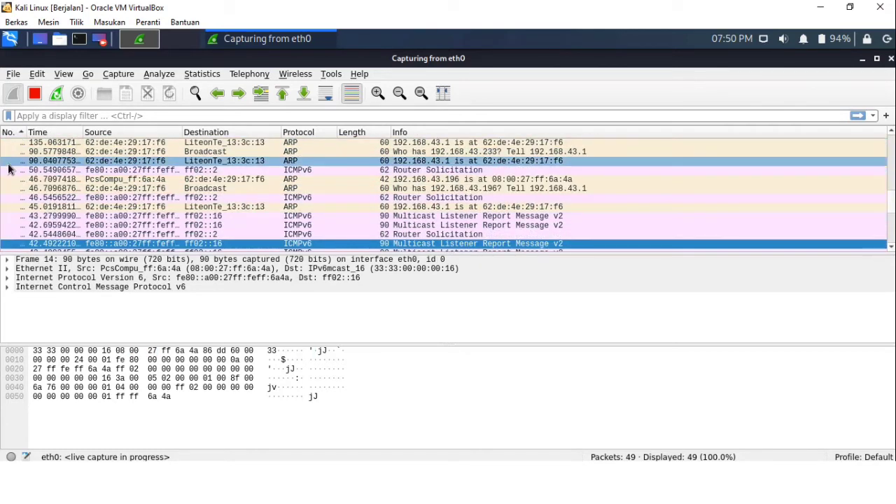
scroll(9, 168, up, 3)
click(17, 134)
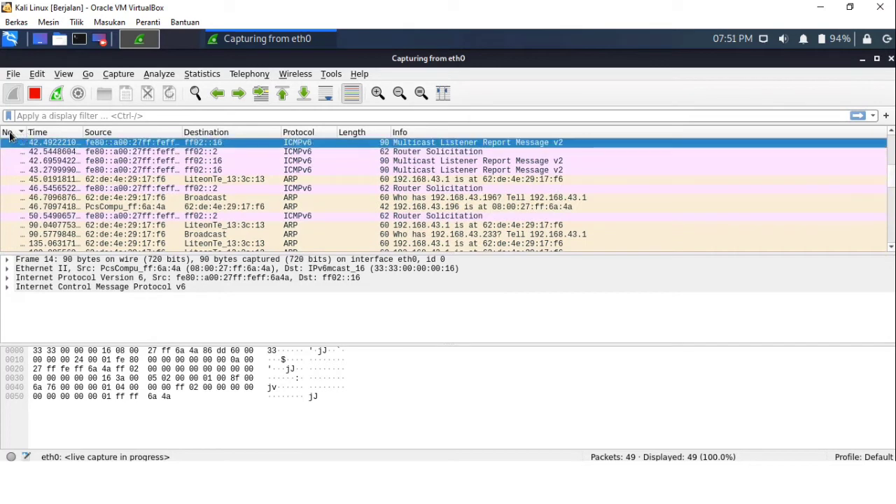
Hide the No. column from the packet list, then show it again
right_click(11, 136)
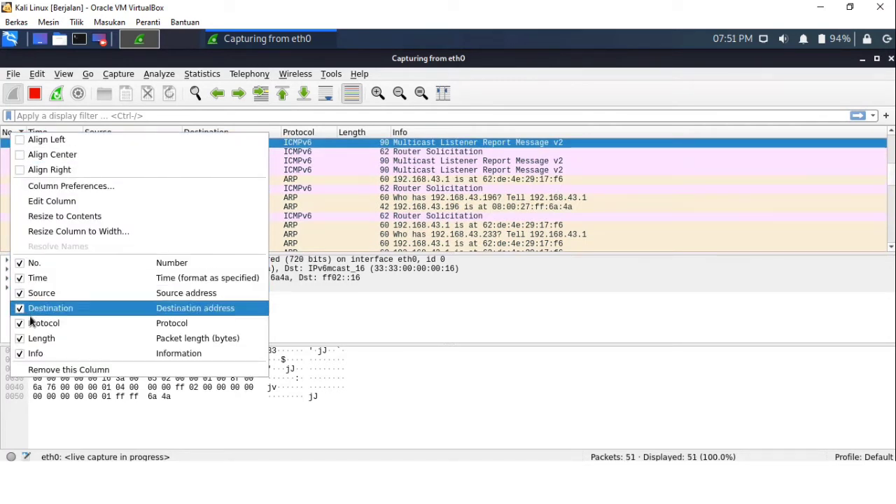
click(38, 264)
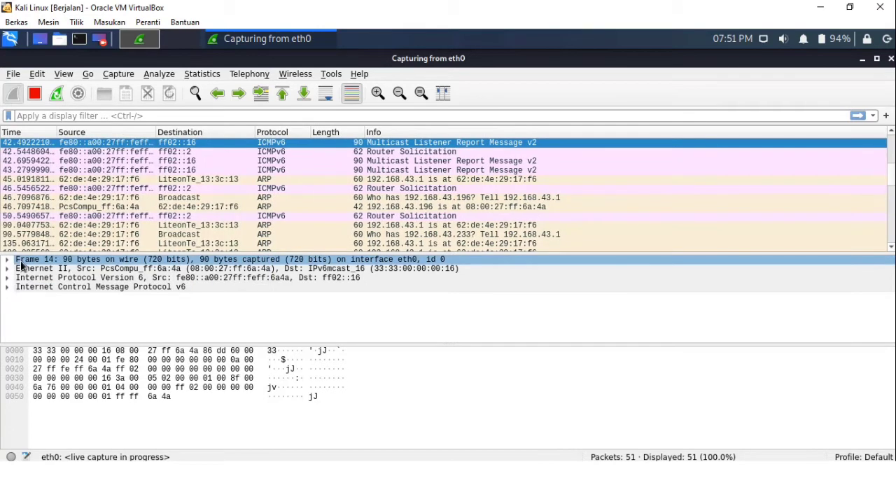
right_click(16, 138)
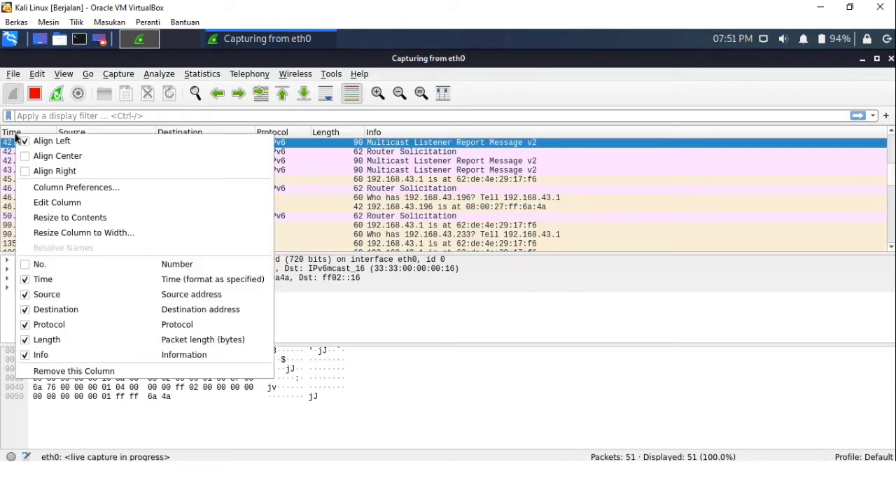
click(26, 265)
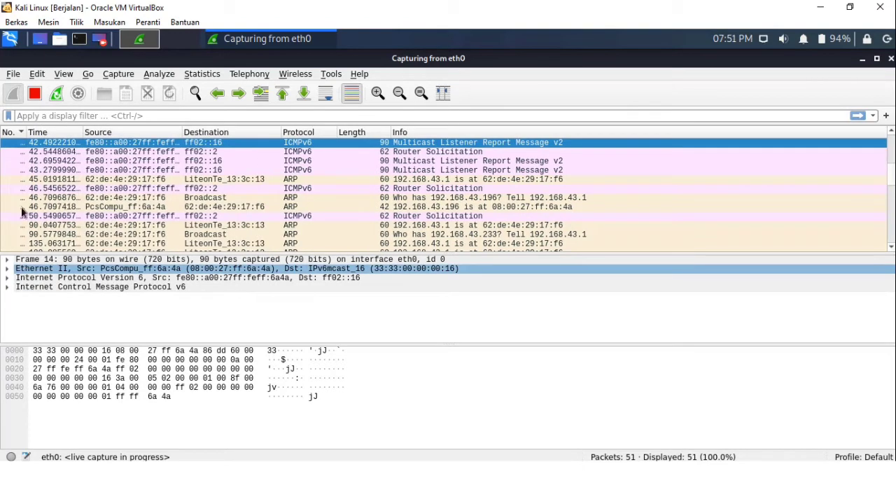
Hide the No. column from the packet list and select the first DNS standard query packet
scroll(8, 150, up, 3)
scroll(9, 155, up, 2)
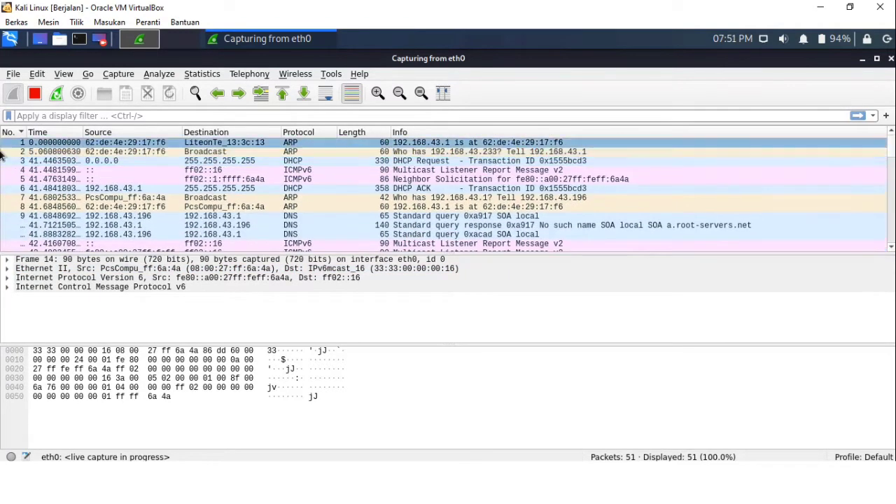
right_click(16, 136)
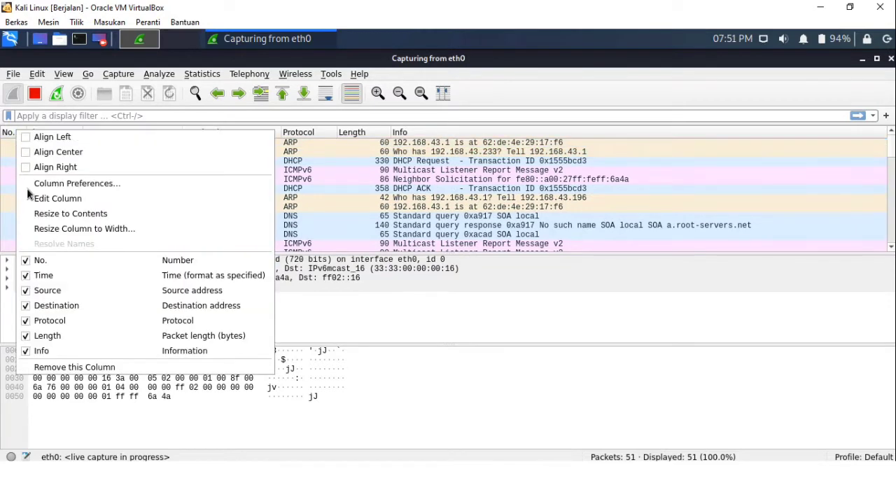
click(53, 266)
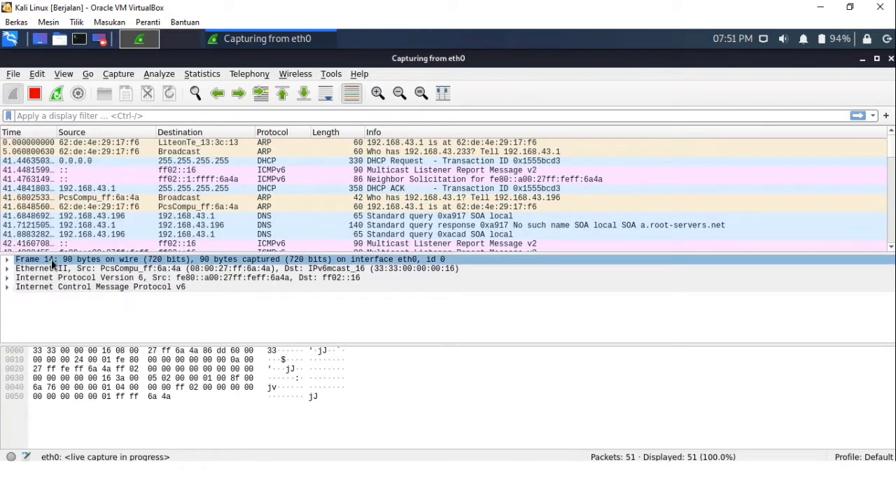
click(112, 221)
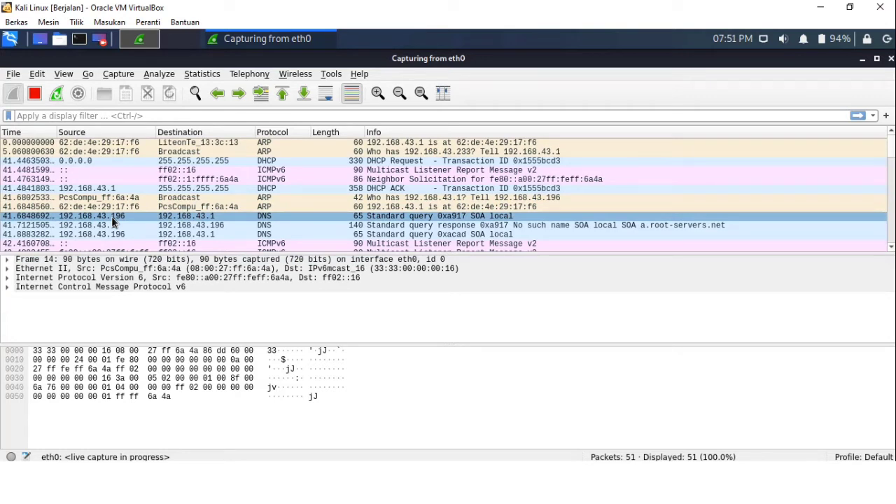
Sort the packet list successively by the Destination, Source, Protocol and Length columns, toggling the Length order
click(150, 207)
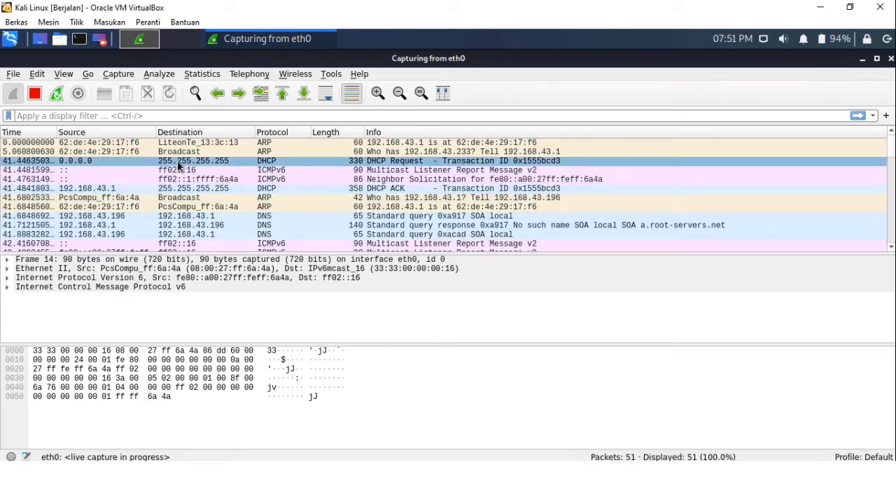
click(166, 133)
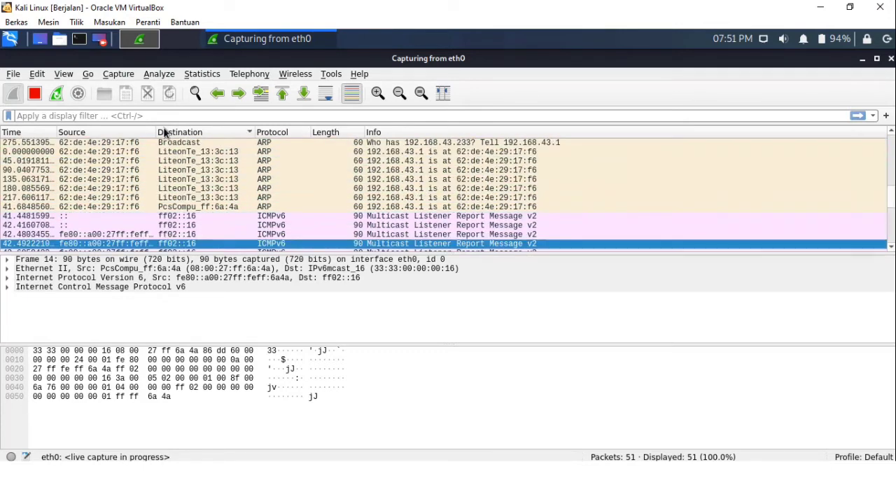
click(120, 133)
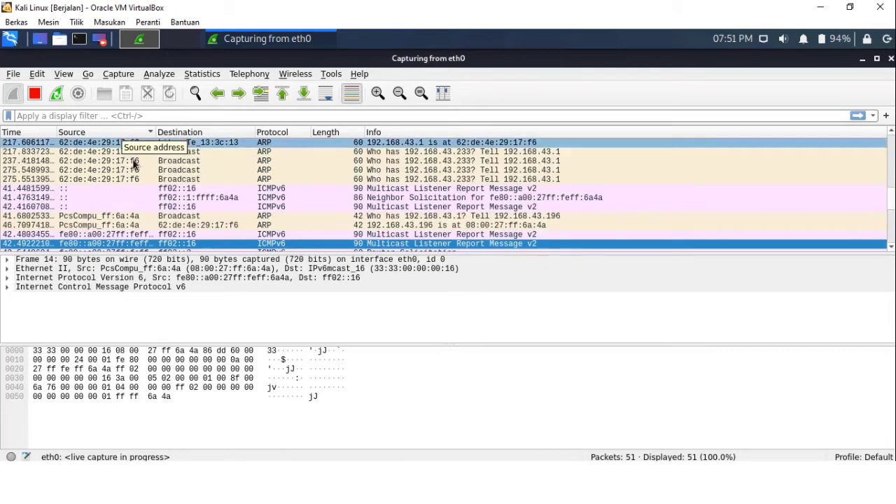
click(280, 132)
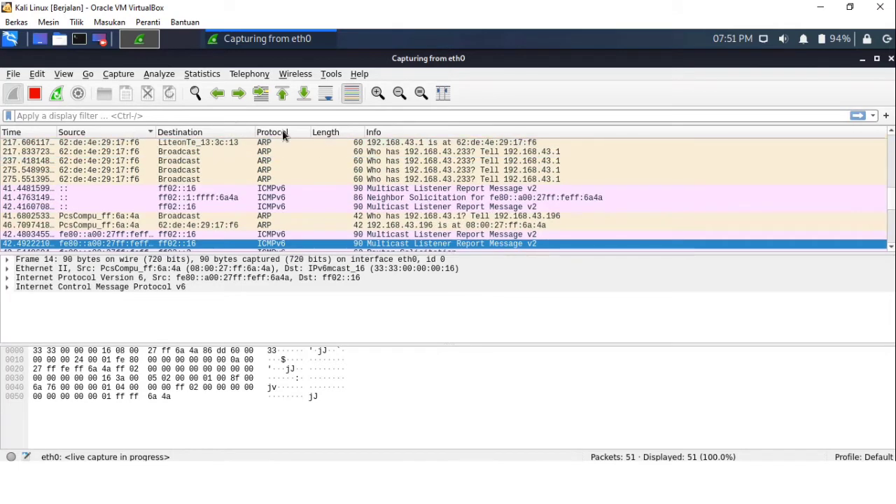
click(323, 133)
click(329, 133)
click(335, 131)
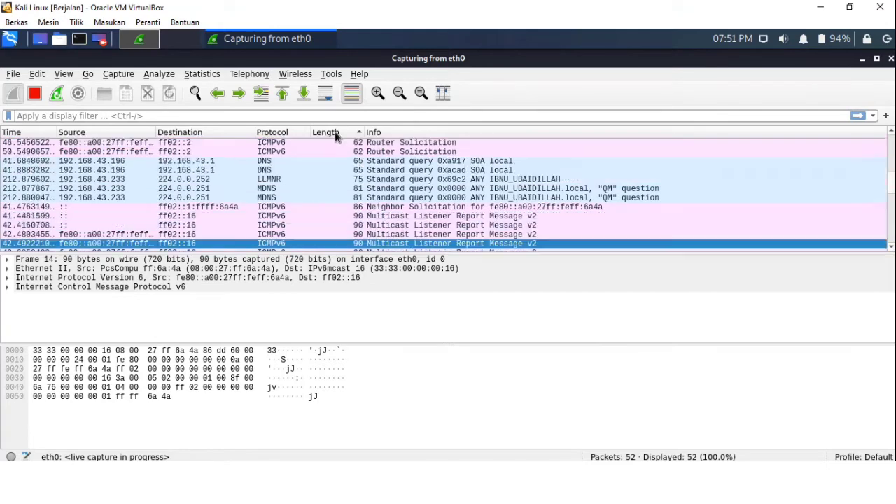
right_click(274, 132)
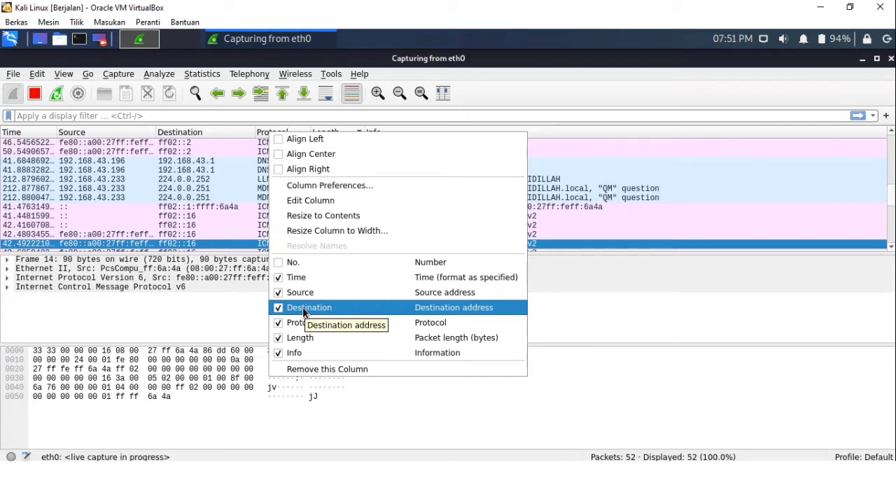
click(168, 131)
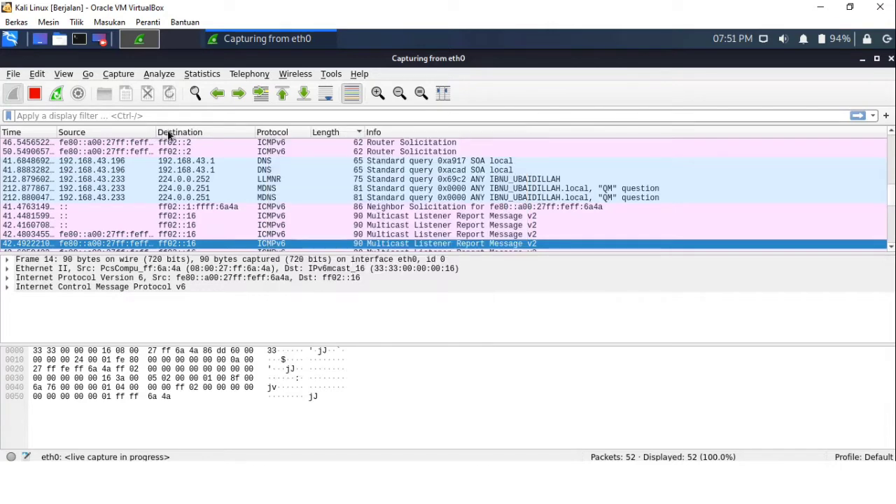
click(62, 74)
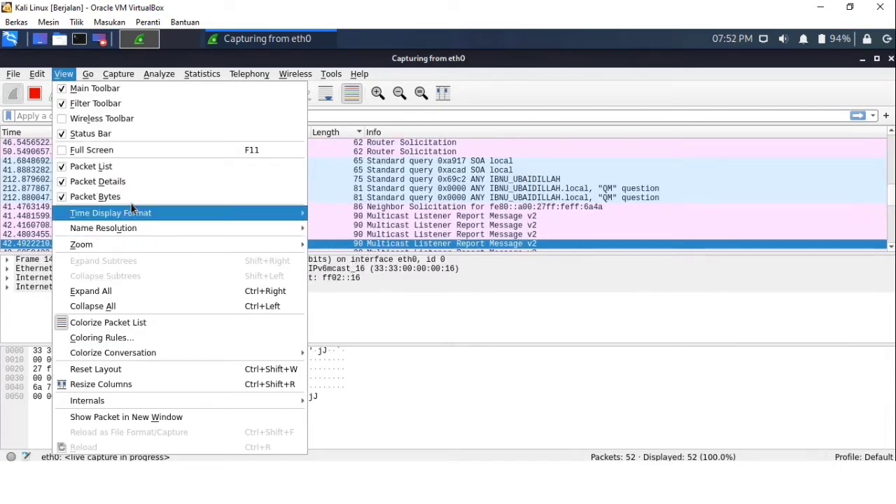
click(457, 132)
Show the No. column again from the column header menu, then remove that column from the packet list
right_click(458, 132)
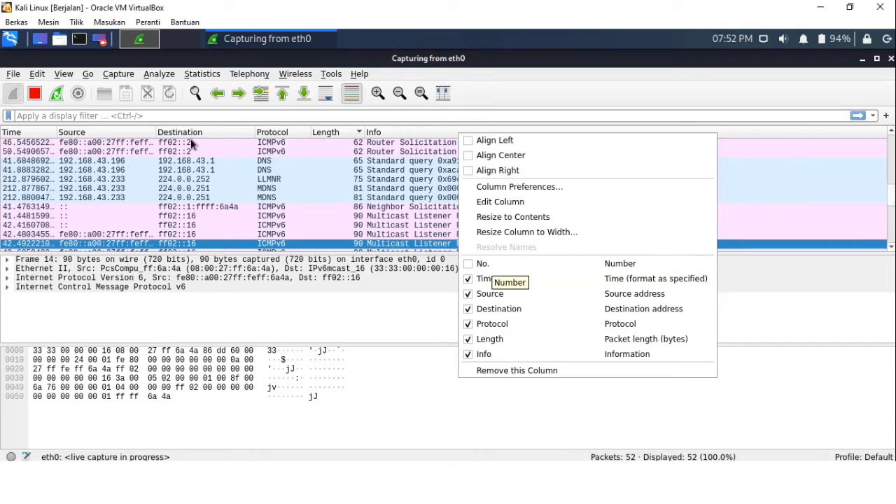
click(488, 270)
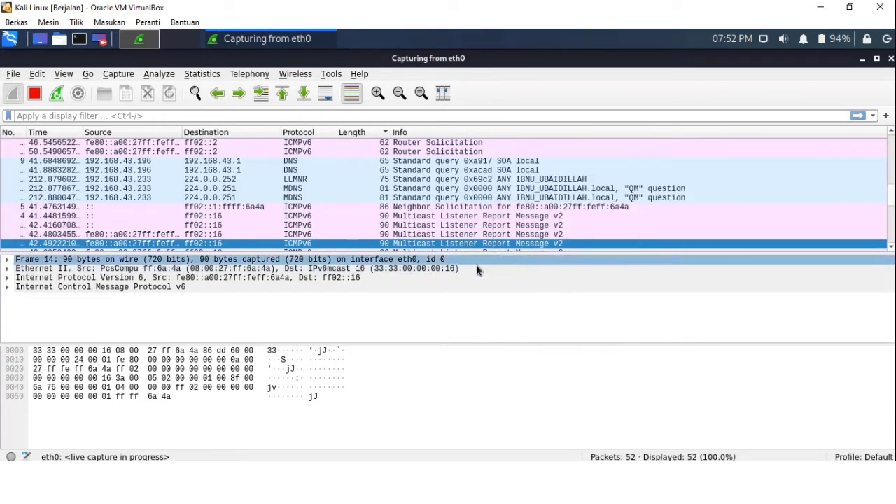
right_click(10, 136)
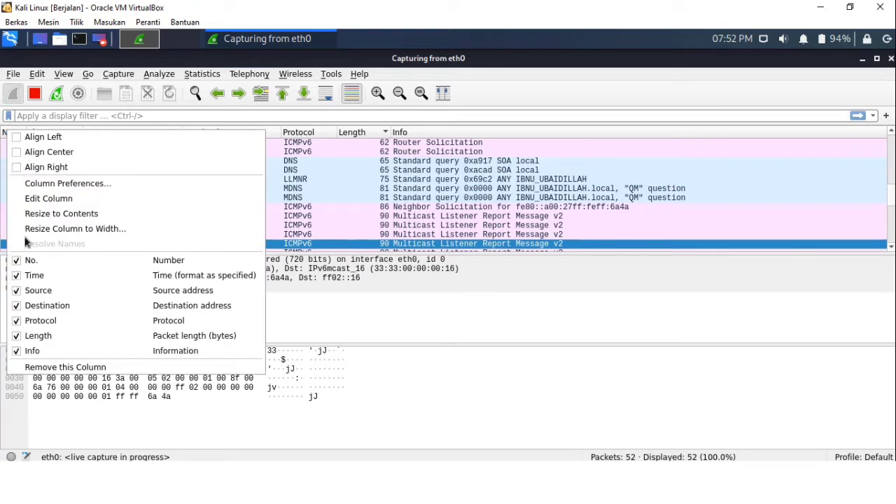
click(54, 369)
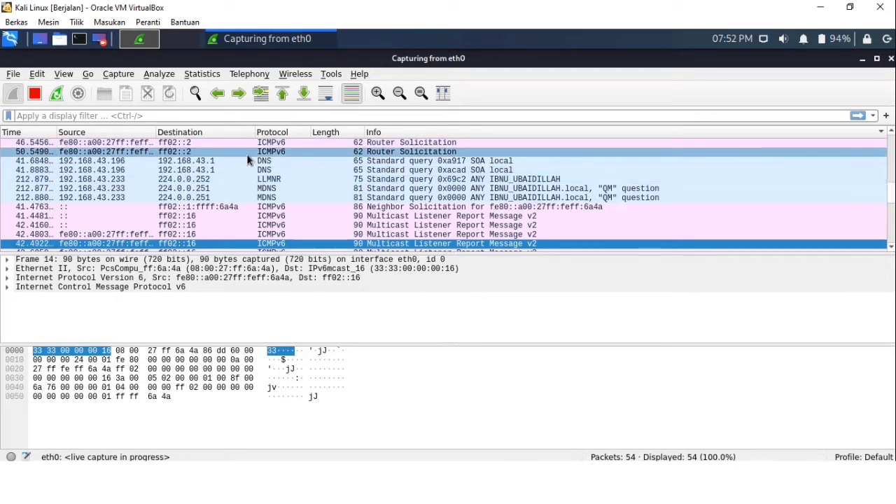
Open the column preferences and browse the Font and Colors and Layout appearance pages before returning to Columns
right_click(400, 131)
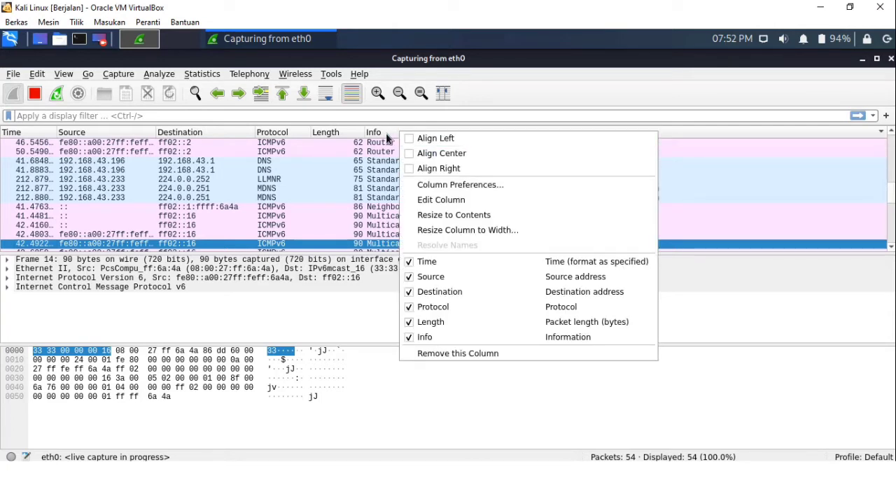
click(439, 186)
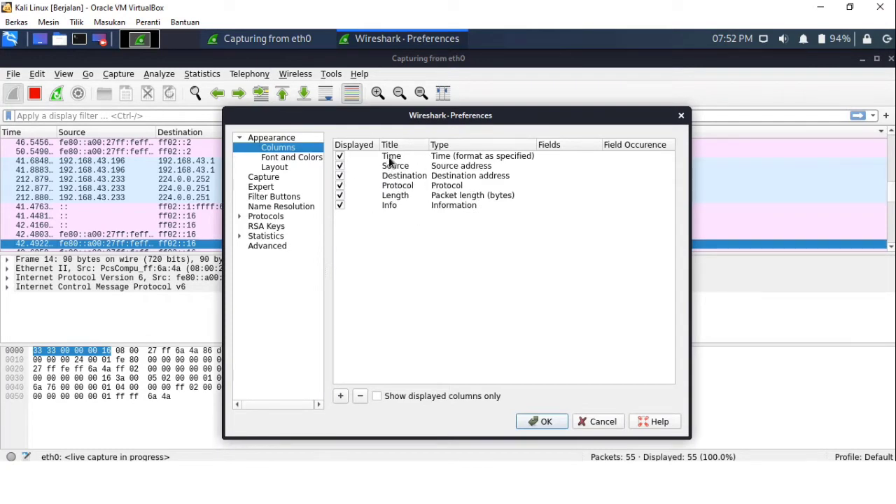
drag(410, 120, 431, 100)
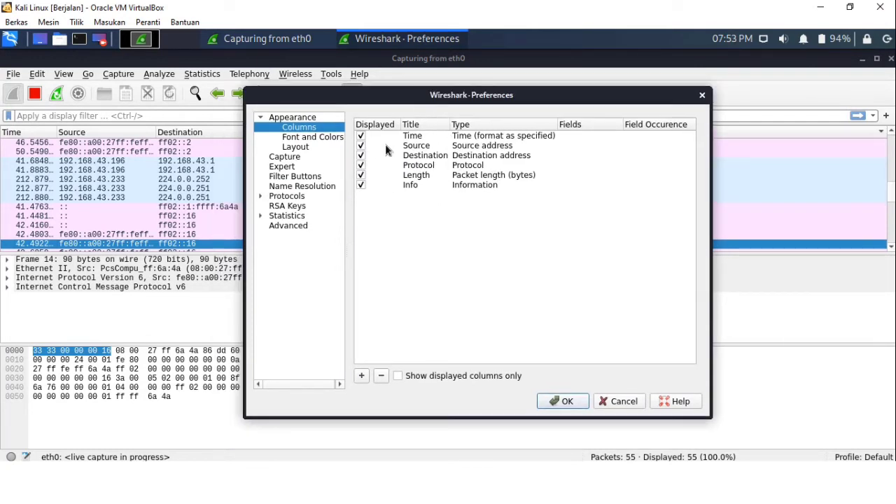
click(310, 136)
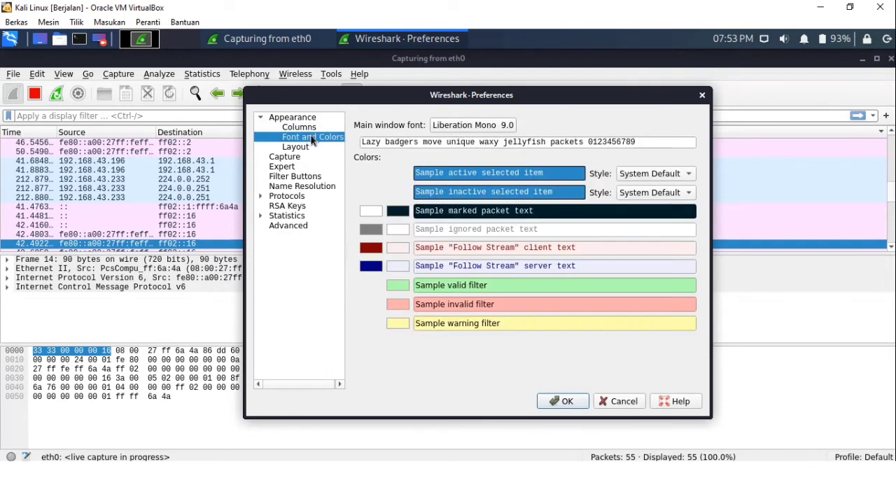
click(303, 147)
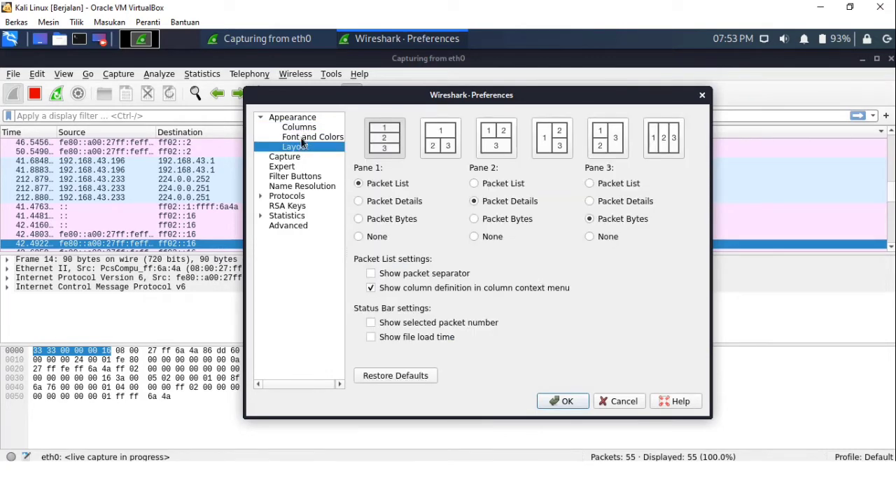
click(303, 136)
click(302, 127)
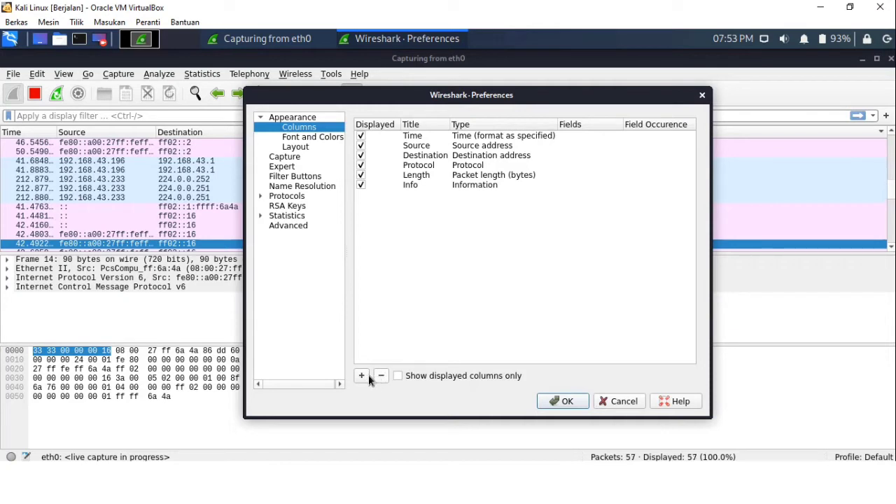
Add a new Number-type column to the column list and title it No
click(363, 378)
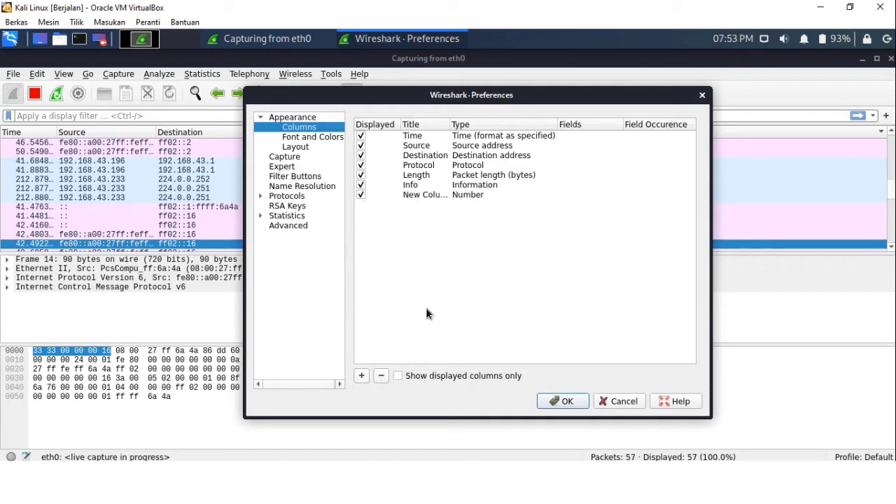
click(425, 199)
click(427, 201)
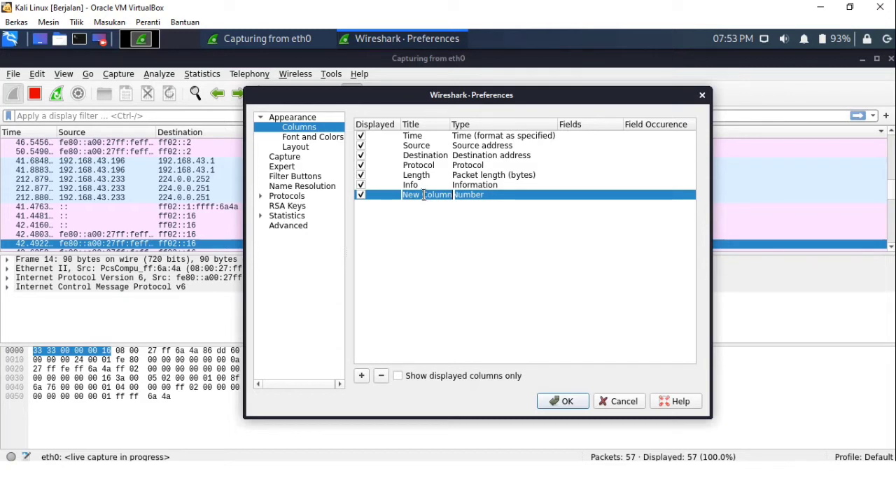
text(No.)
key(Return)
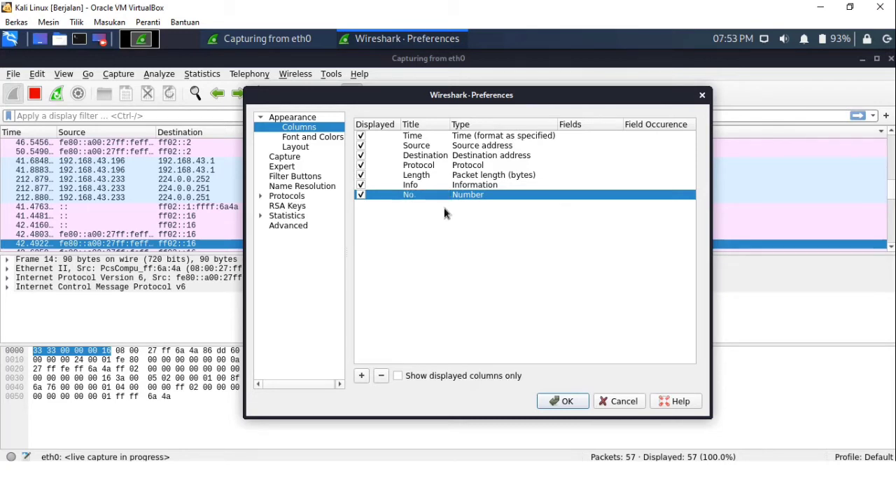
double_click(488, 201)
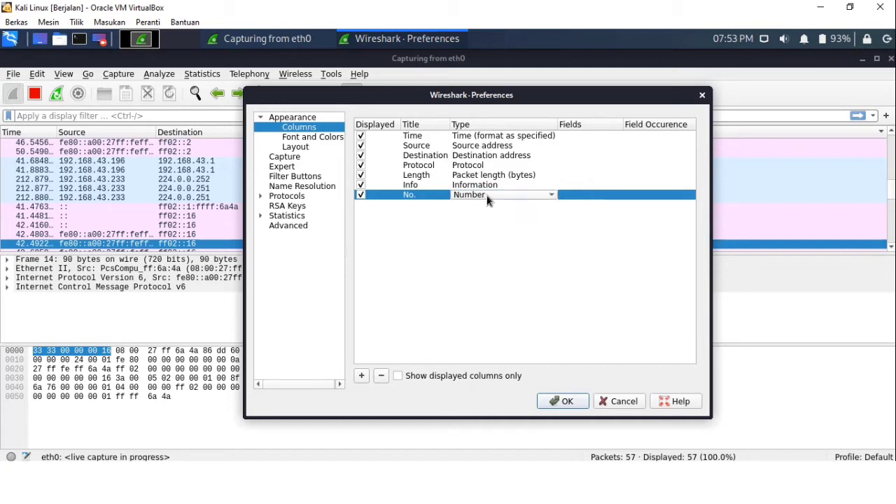
click(402, 232)
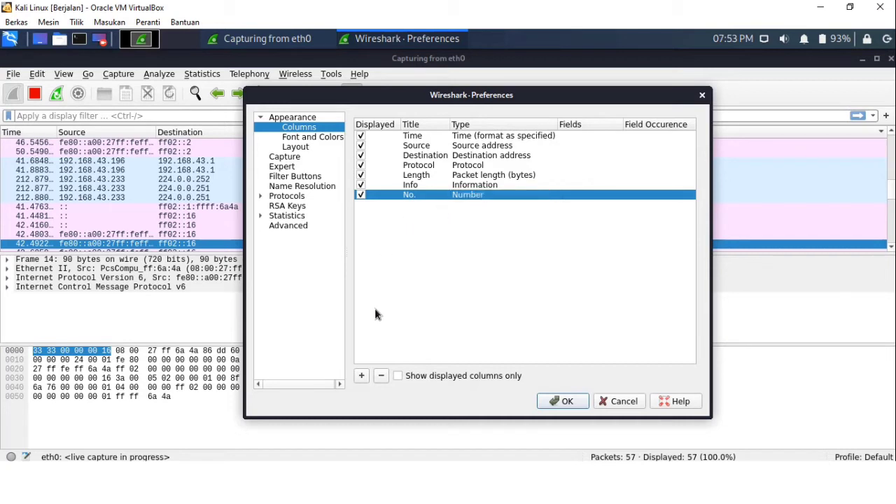
Add a second Number-type column, set it as not displayed, and apply the preferences
click(362, 376)
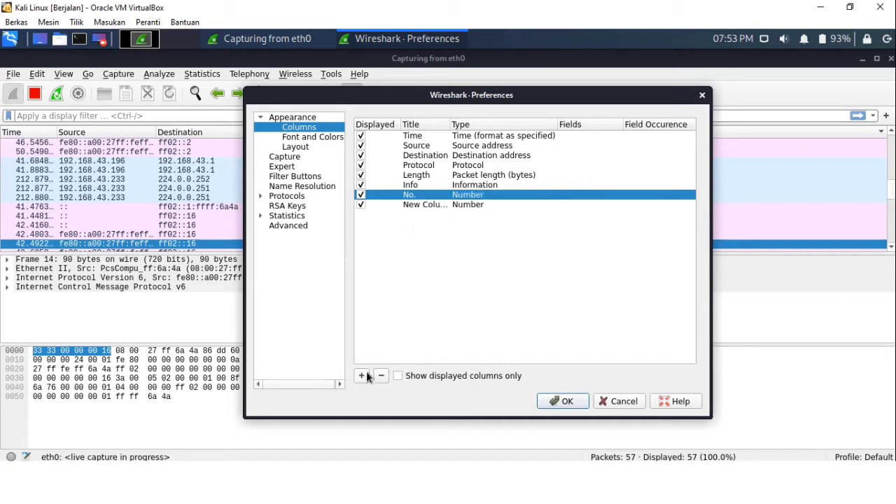
double_click(482, 206)
click(543, 205)
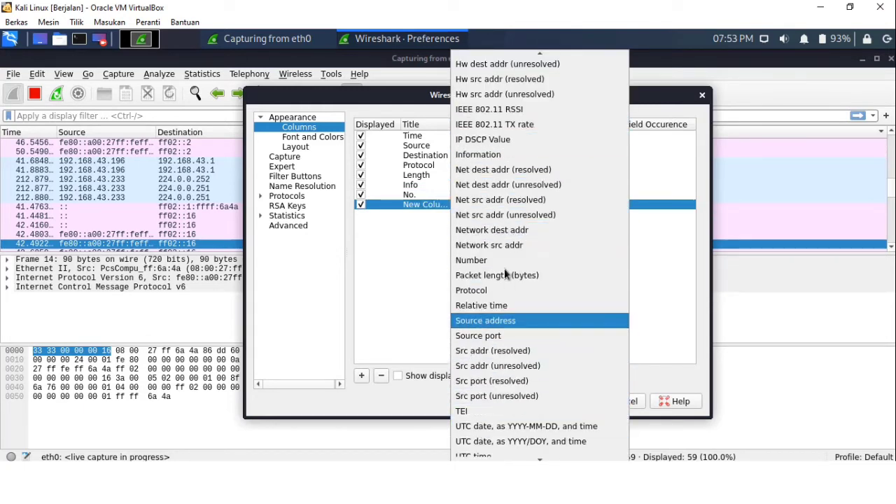
click(410, 222)
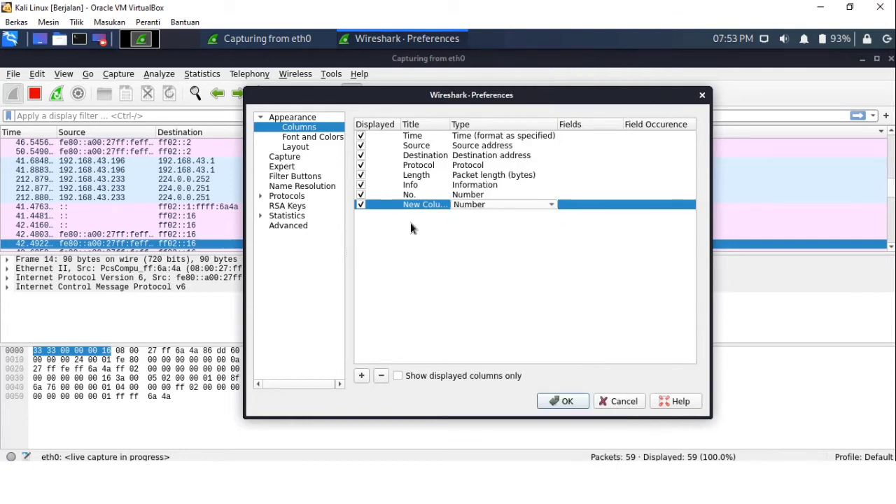
click(360, 204)
click(563, 401)
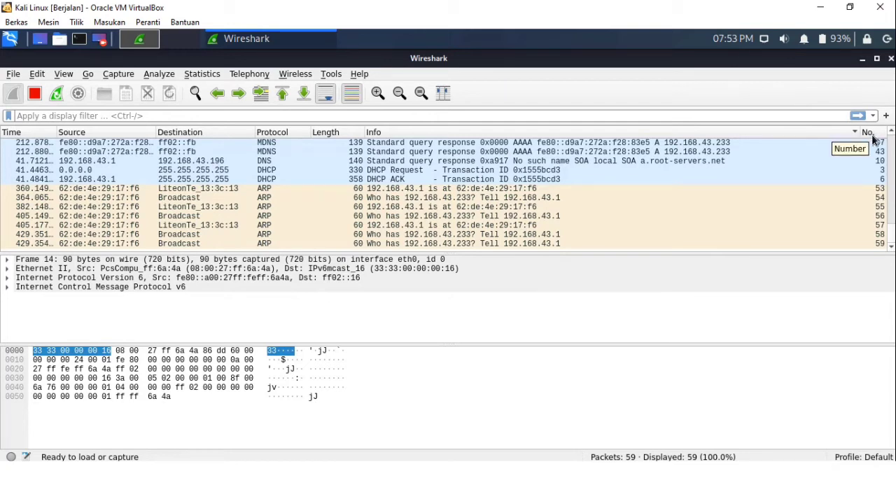
Reopen the column preferences, move the No. column to the top of the list, and apply
right_click(625, 131)
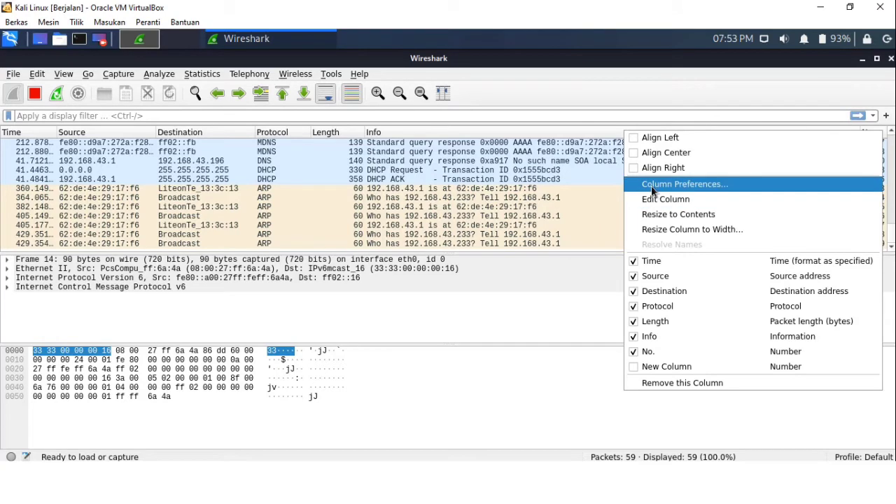
click(653, 185)
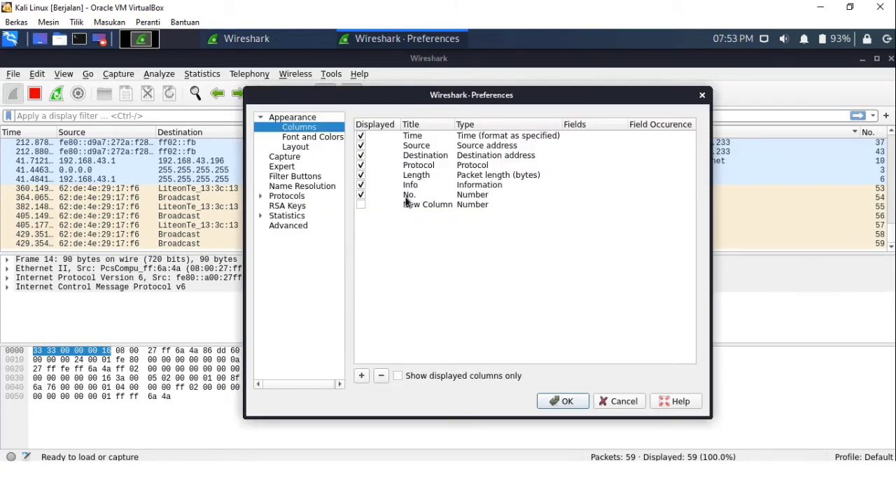
drag(407, 196, 408, 137)
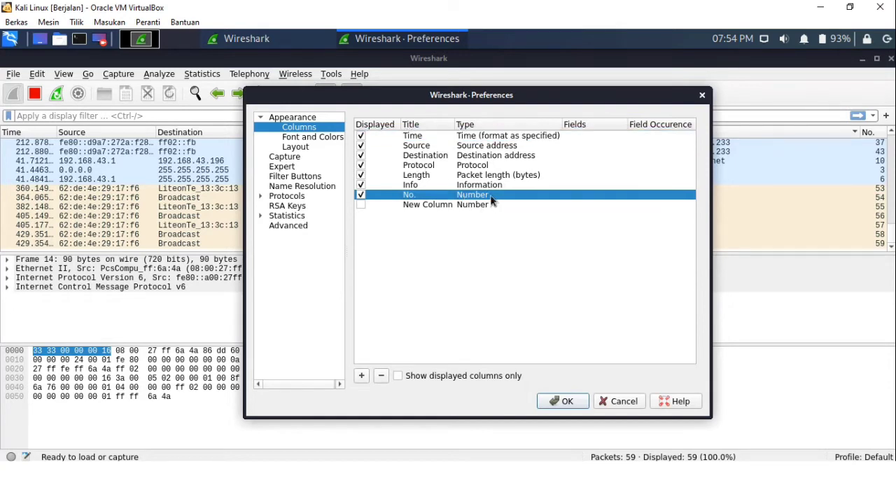
drag(493, 201, 506, 130)
drag(503, 196, 504, 141)
drag(480, 197, 473, 135)
drag(406, 196, 411, 135)
drag(418, 200, 423, 130)
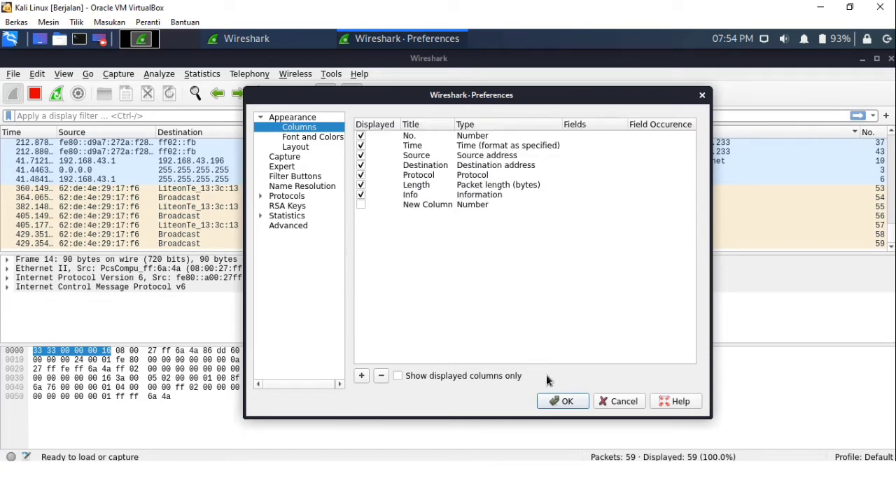
click(564, 402)
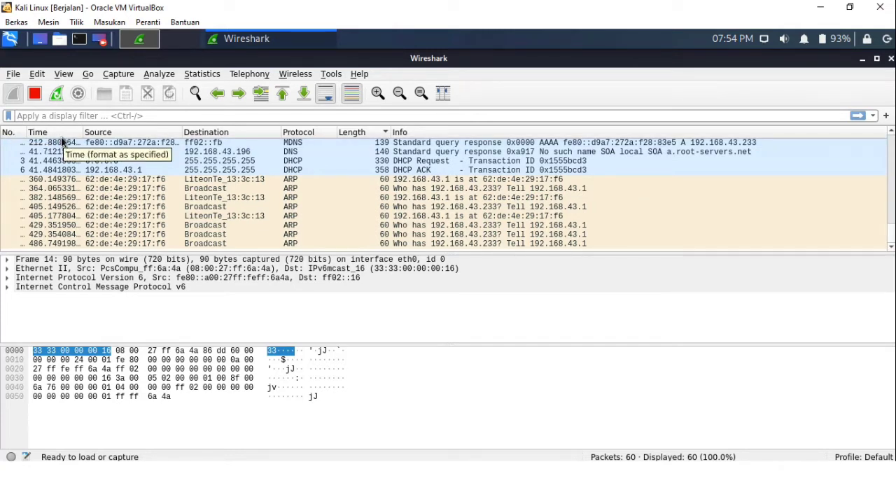
Reopen the column preferences and rename the hidden new column to Source port
right_click(438, 126)
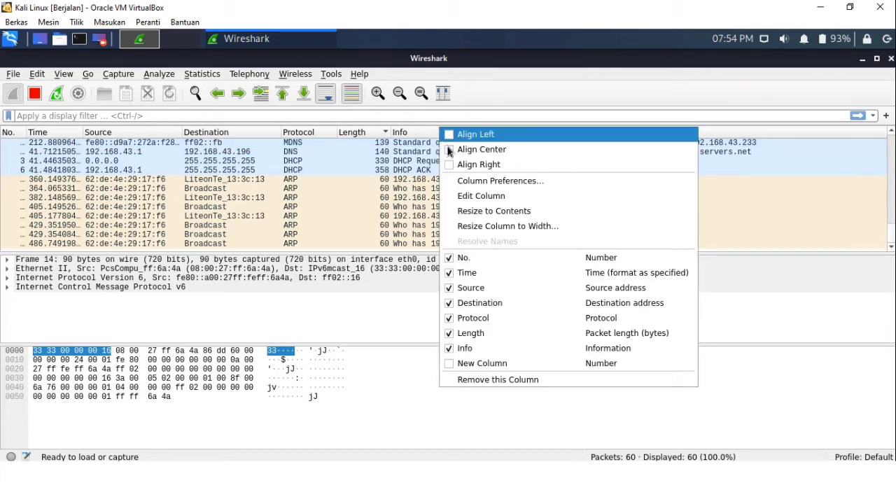
click(472, 184)
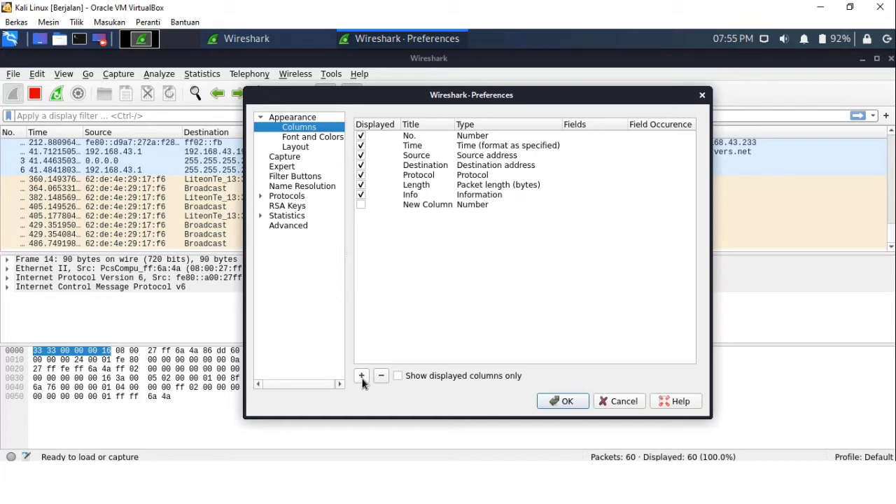
click(417, 206)
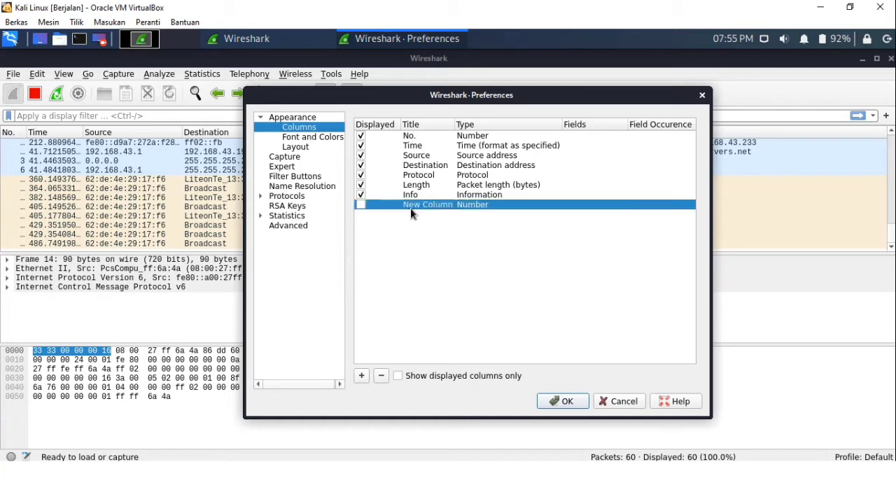
double_click(425, 206)
text(Source port)
key(Return)
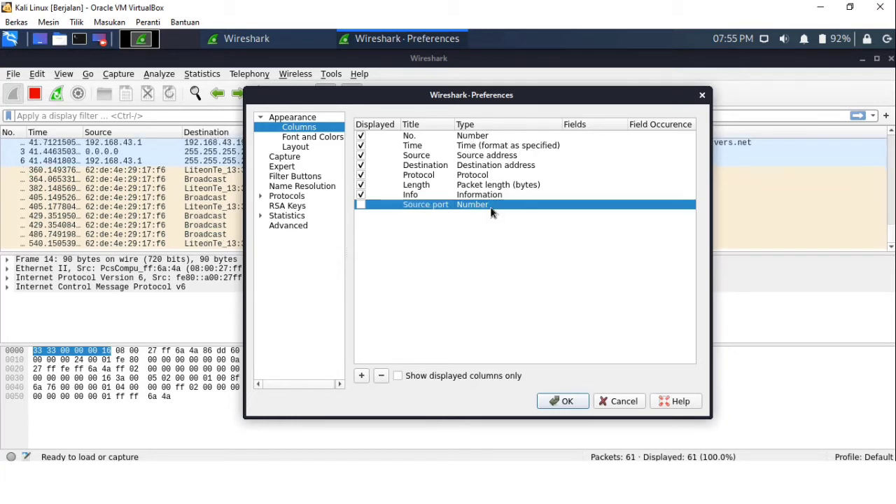
Change the Source port column's type to Src port (unresolved) and apply the preferences
double_click(502, 214)
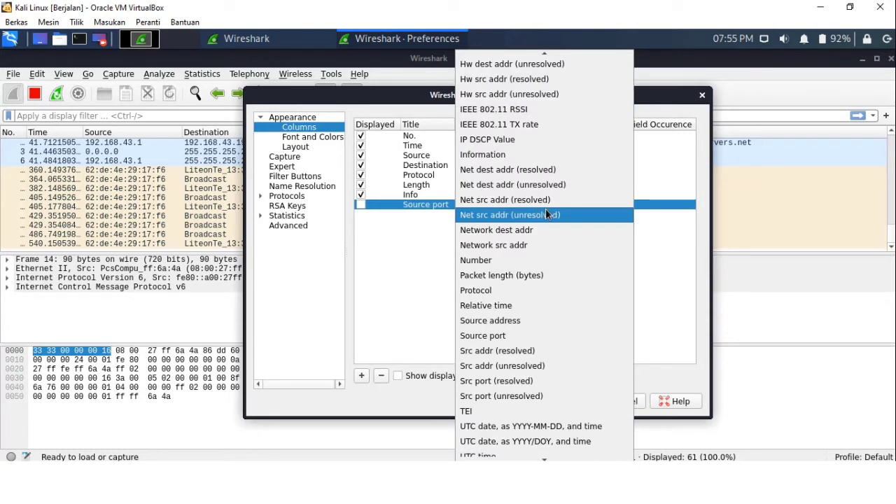
click(512, 398)
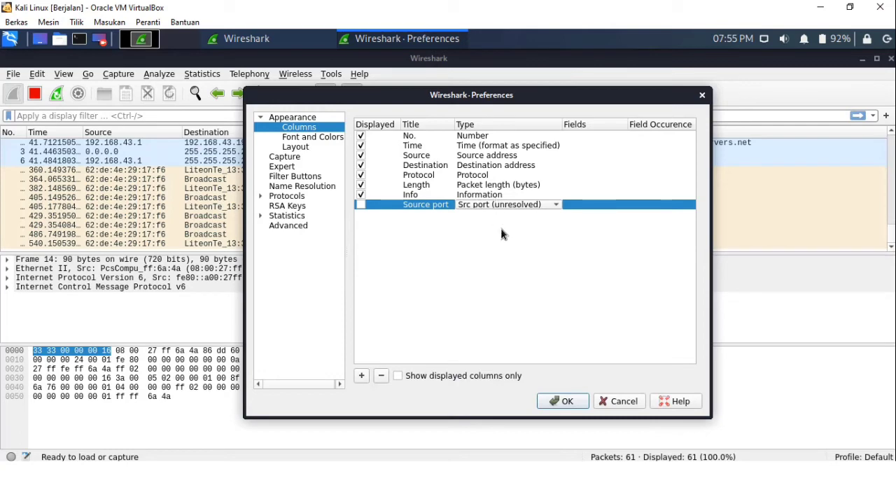
click(569, 401)
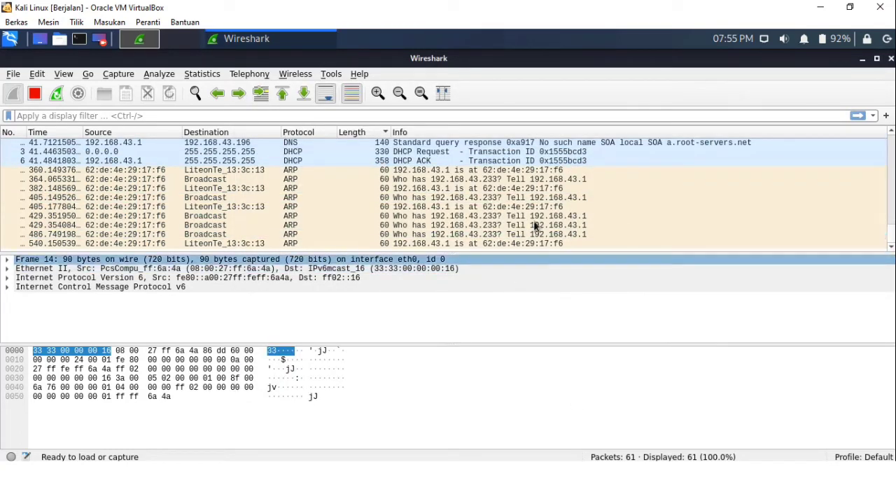
Reopen the column preferences, display the Source port column, move it just below Source, and apply
right_click(585, 138)
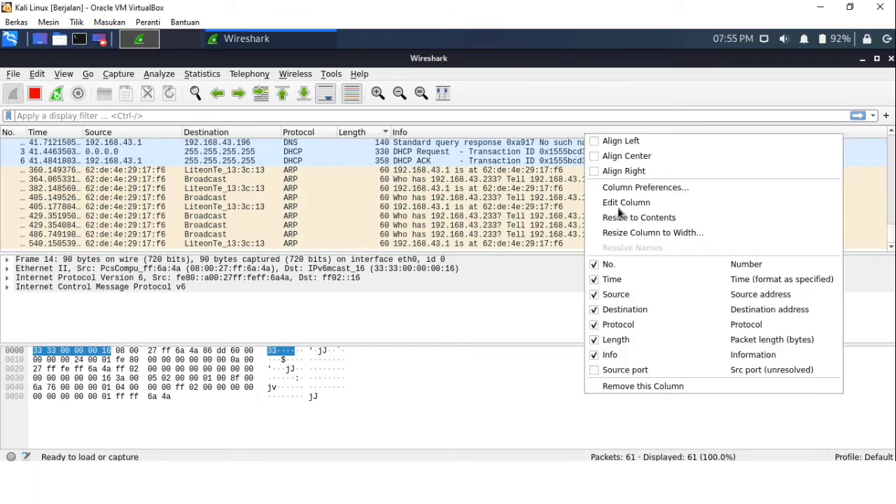
click(638, 187)
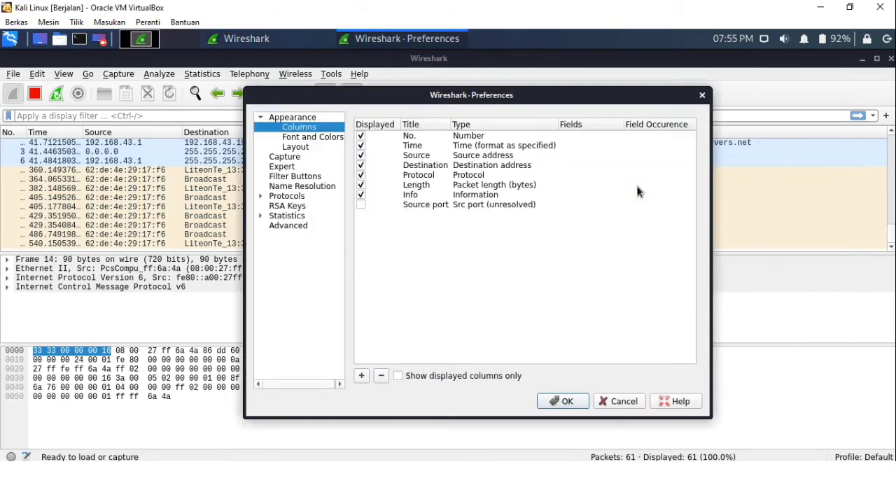
click(361, 205)
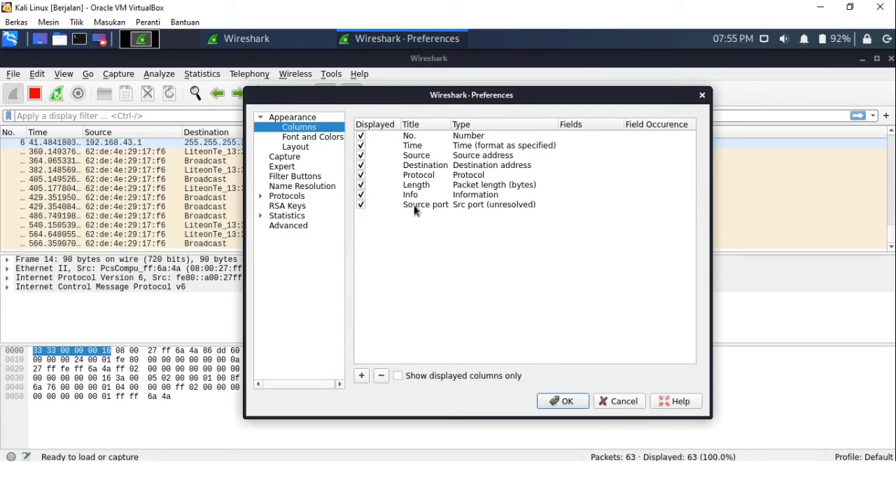
drag(417, 203, 417, 161)
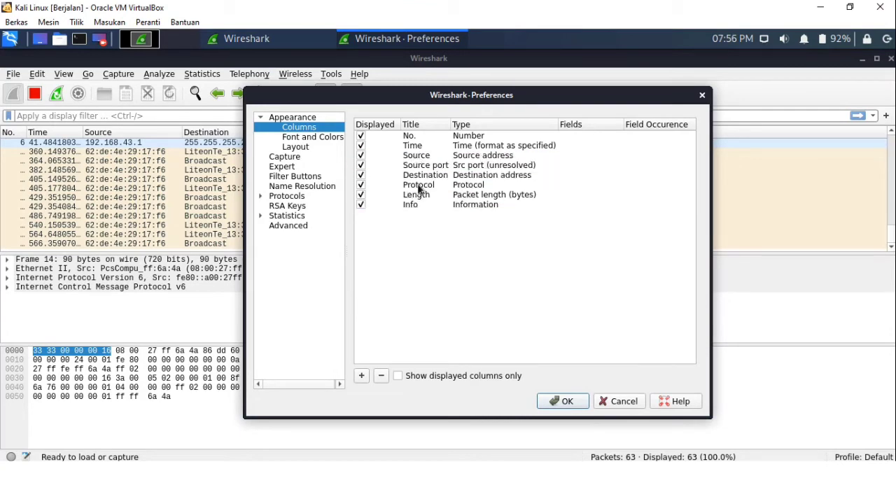
click(566, 401)
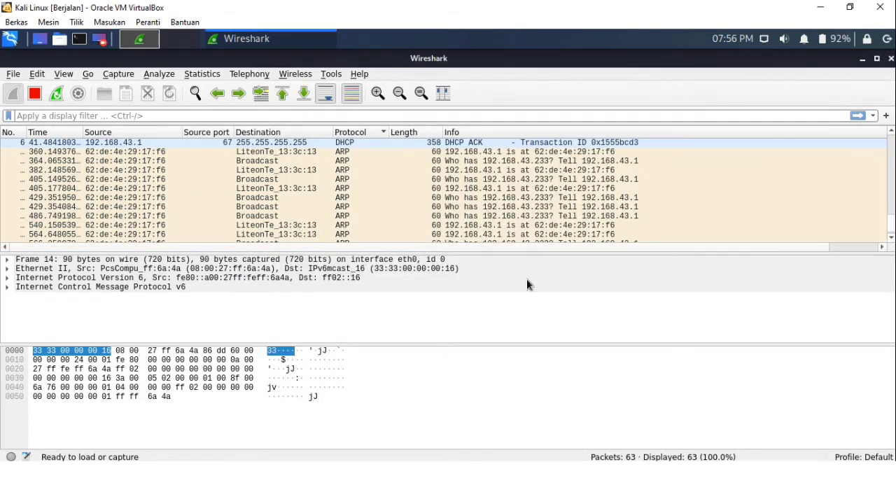
Scroll through the packet list and inspect the source port values of several packets
scroll(194, 171, up, 3)
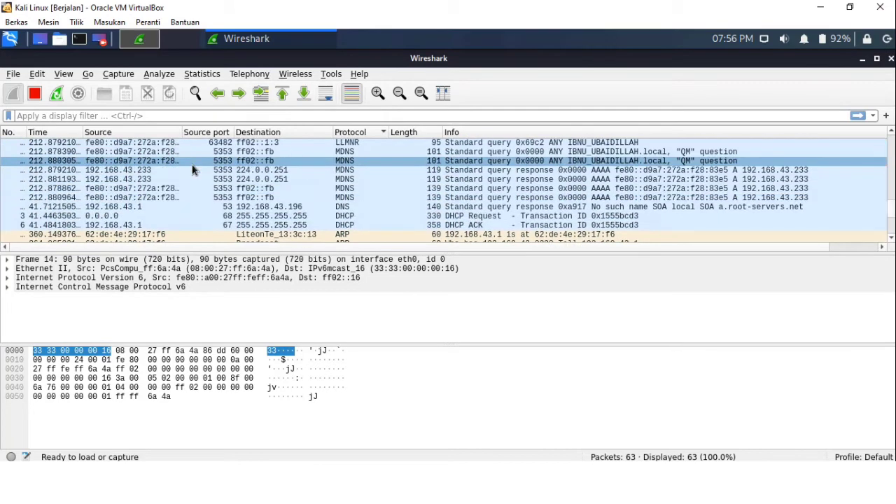
scroll(195, 171, up, 4)
click(214, 188)
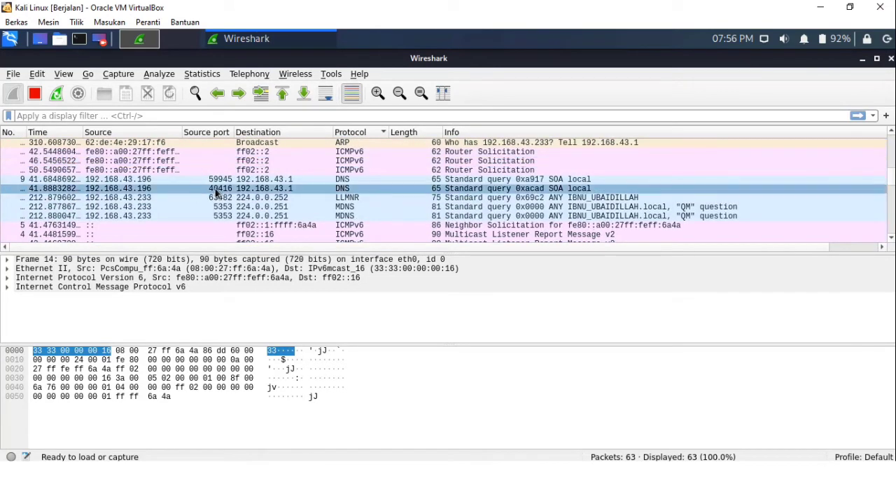
click(126, 170)
click(128, 180)
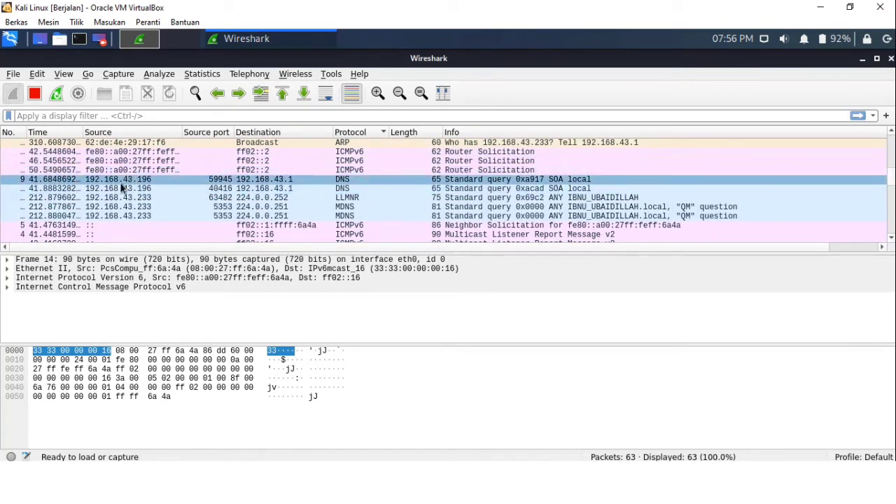
click(213, 189)
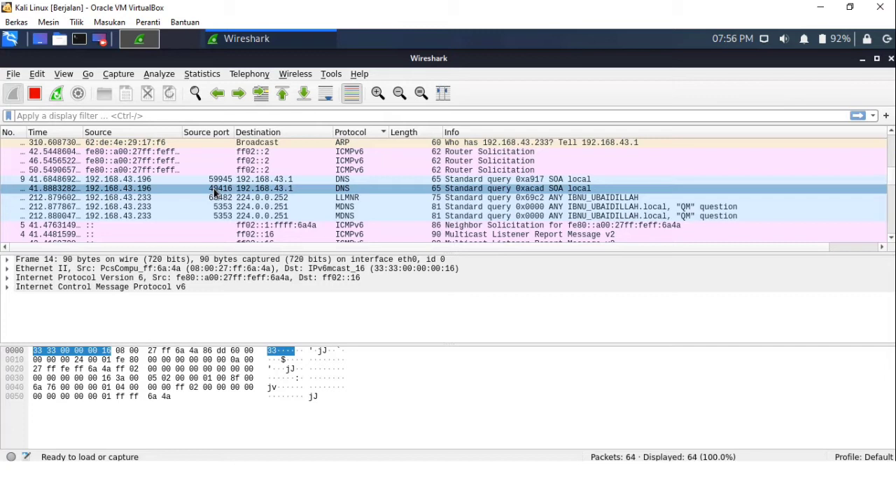
click(266, 196)
click(274, 207)
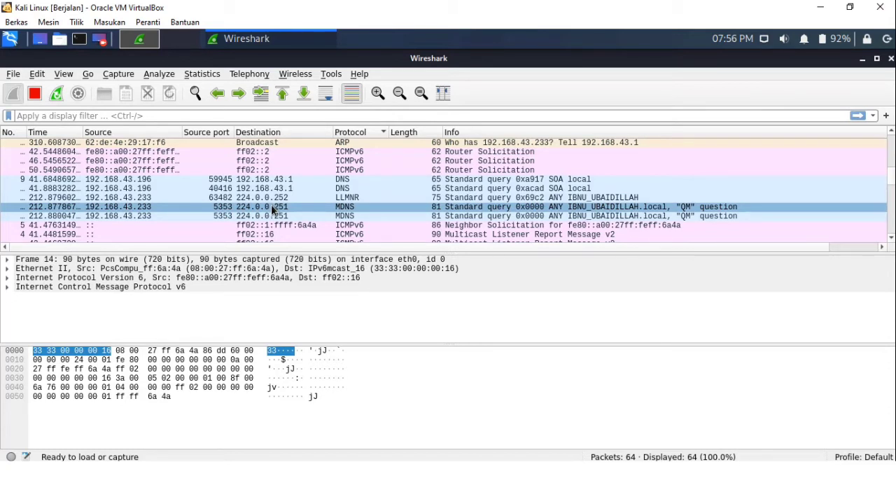
Reopen the column preferences and add a new column titled Destination port
right_click(472, 137)
click(516, 188)
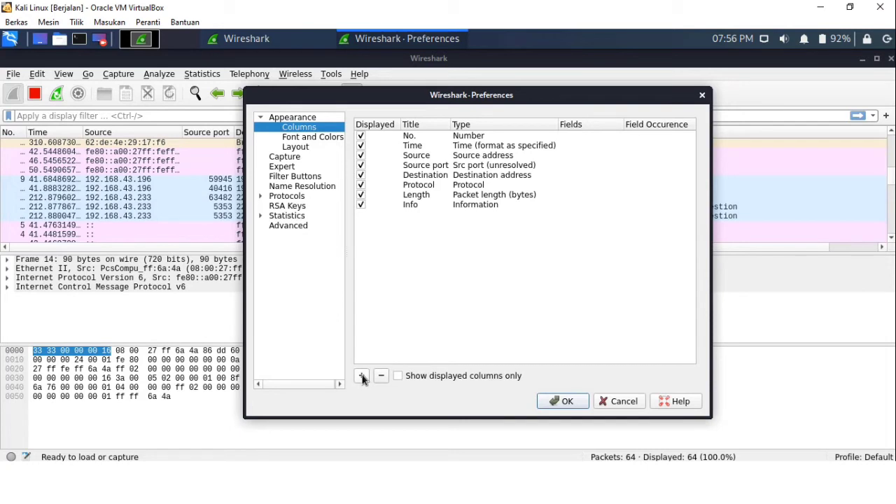
click(363, 377)
click(429, 220)
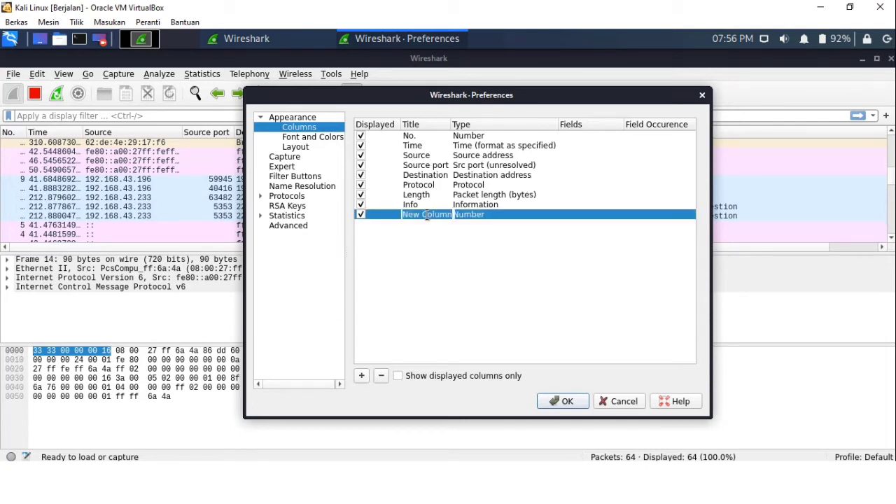
text(Desti)
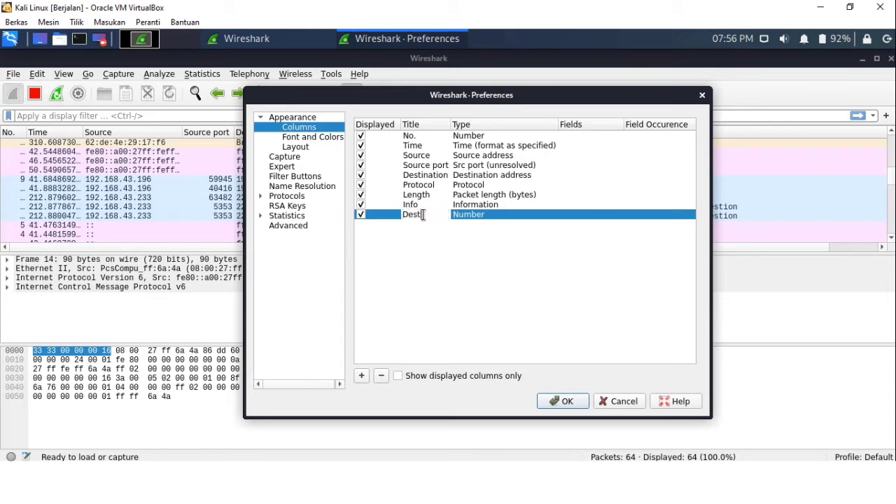
text(natiob)
key(BackSpace)
text(n port)
Set the Destination port column's type to Dest port (unresolved) and apply the preferences
double_click(492, 217)
click(492, 217)
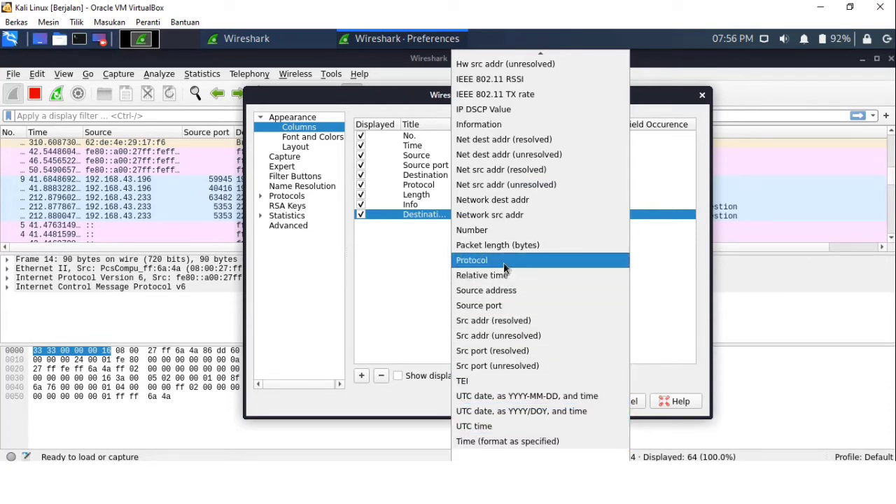
scroll(506, 268, up, 8)
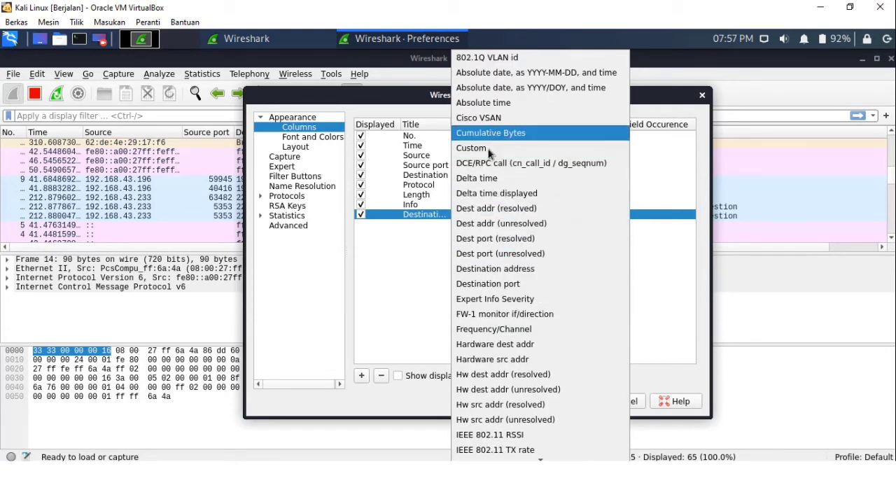
click(501, 258)
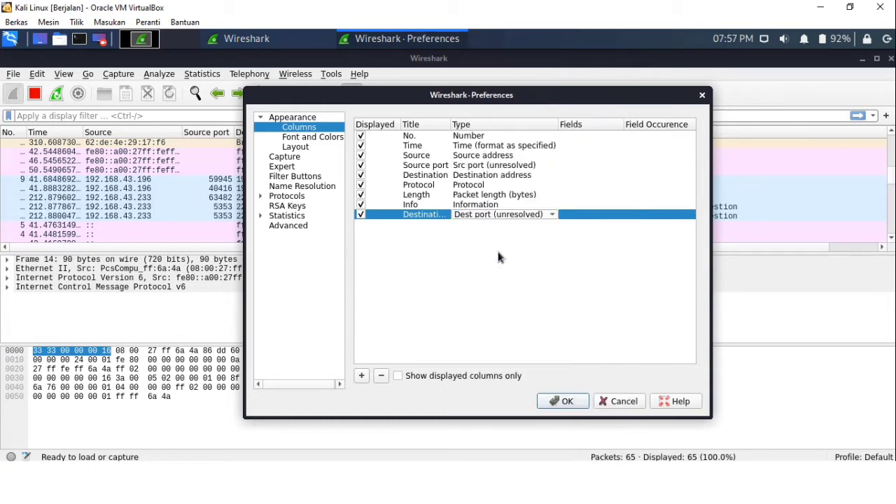
click(563, 401)
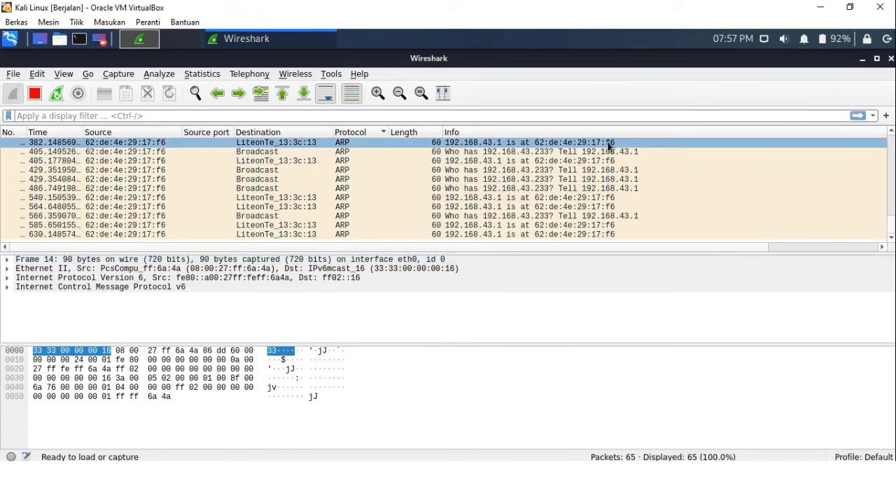
Reopen the column preferences, move the Destination port column just below Destination, and apply
right_click(481, 133)
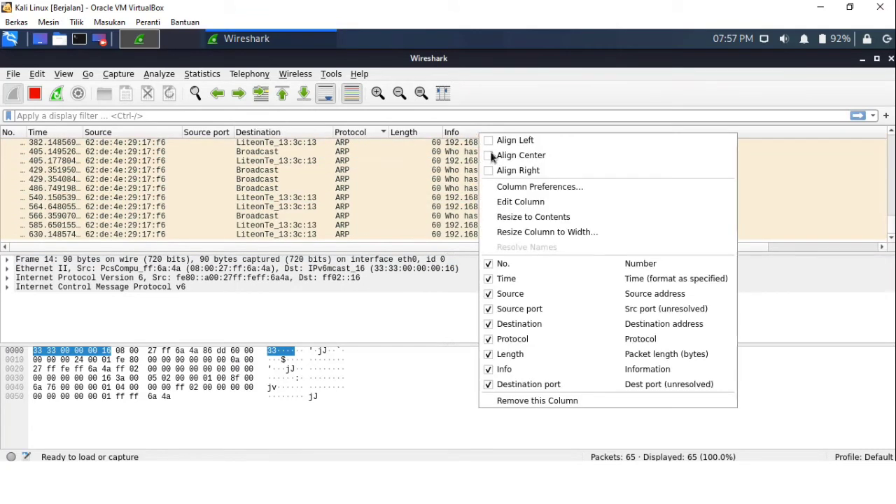
click(538, 185)
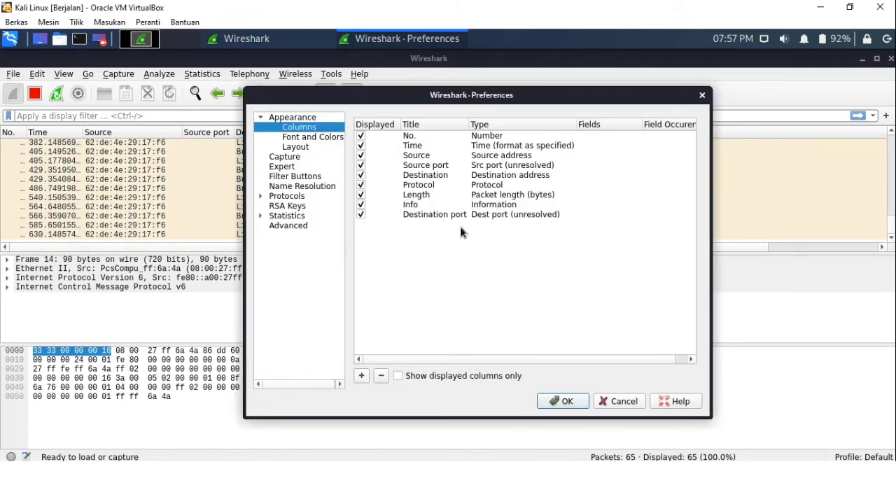
drag(426, 221, 431, 186)
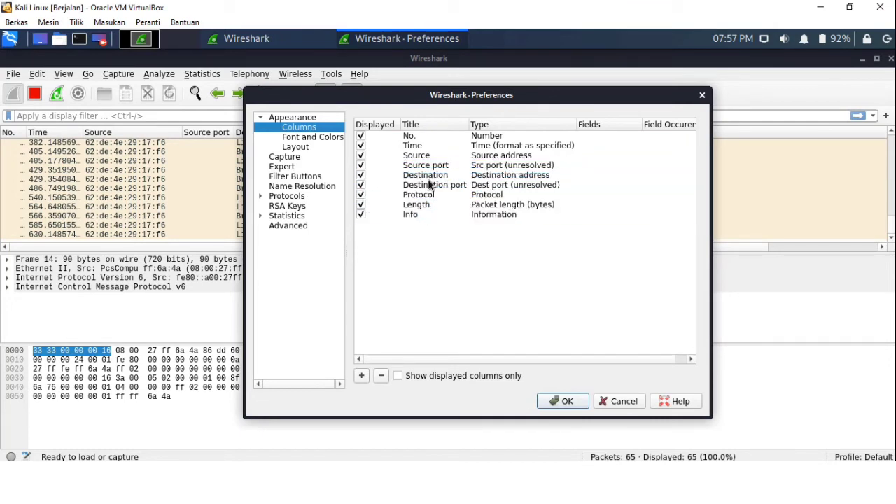
click(570, 405)
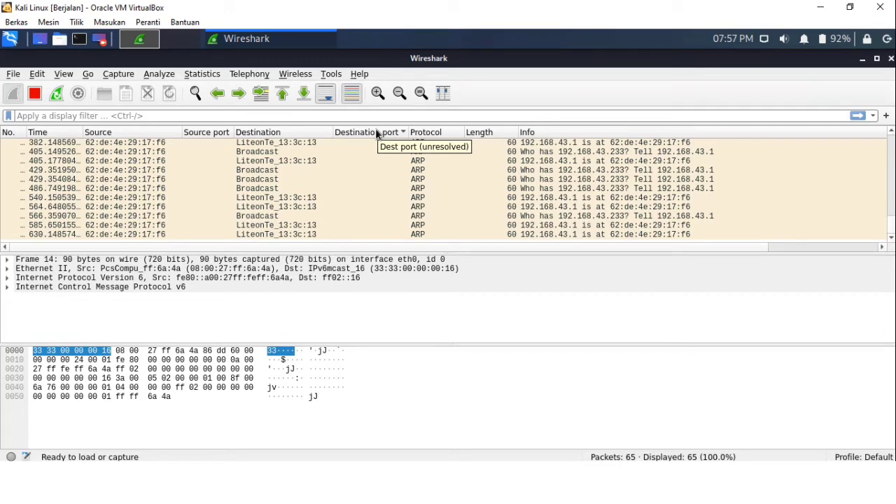
Try center alignment and then right alignment on the Source column
scroll(168, 165, up, 2)
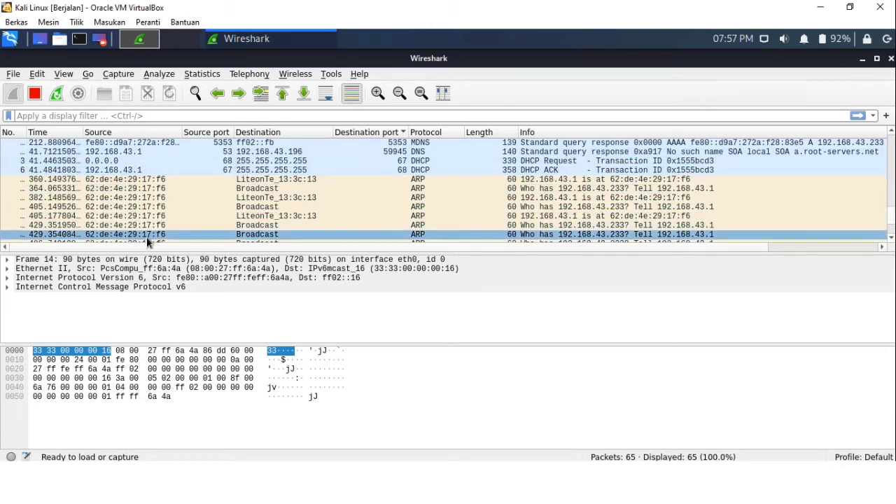
drag(149, 246, 126, 250)
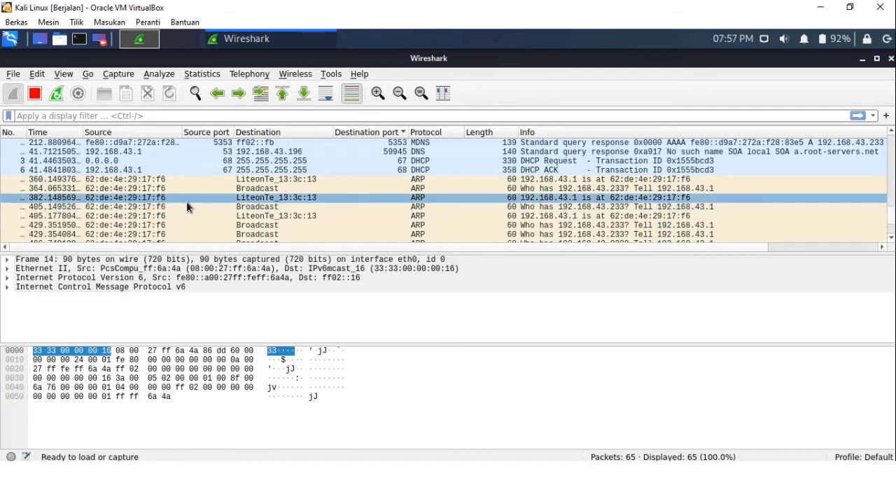
right_click(121, 133)
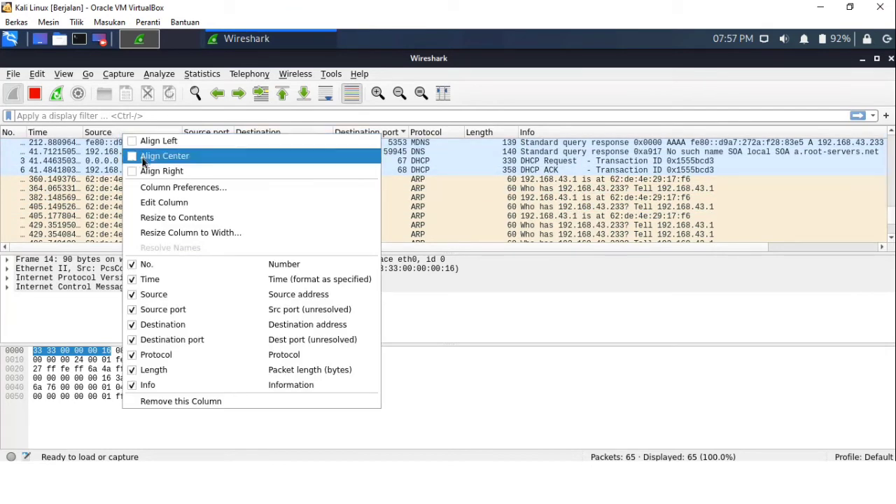
click(145, 157)
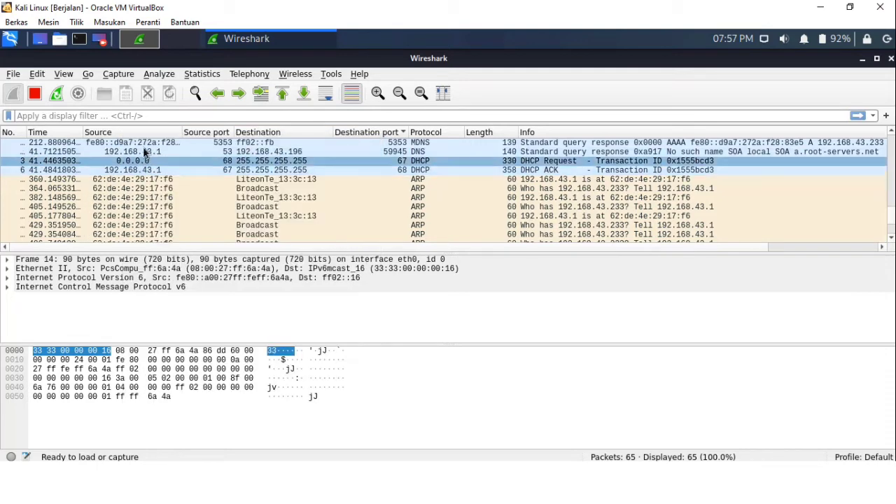
right_click(146, 133)
click(155, 167)
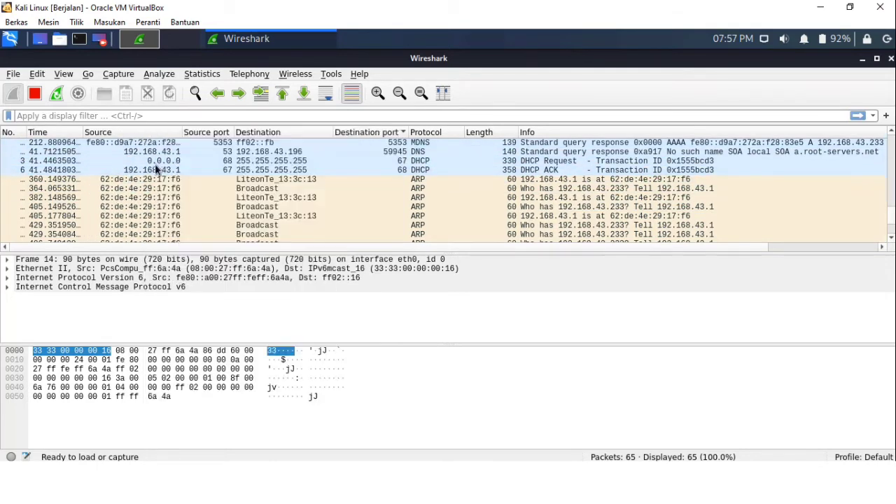
Set the Source column back to left alignment
right_click(146, 132)
click(155, 141)
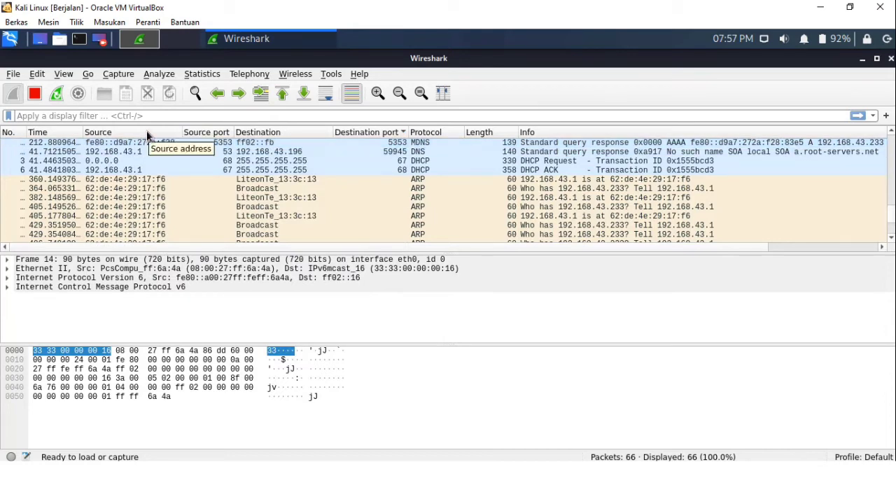
right_click(147, 133)
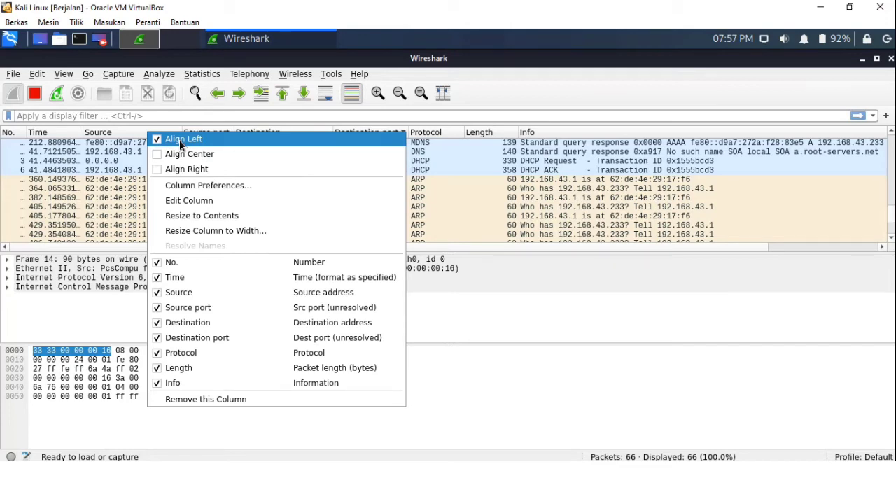
click(179, 139)
right_click(146, 131)
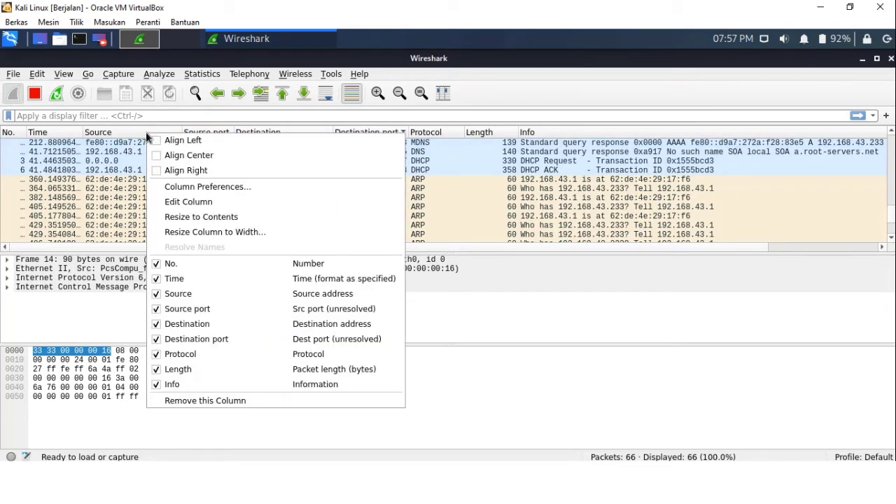
click(151, 140)
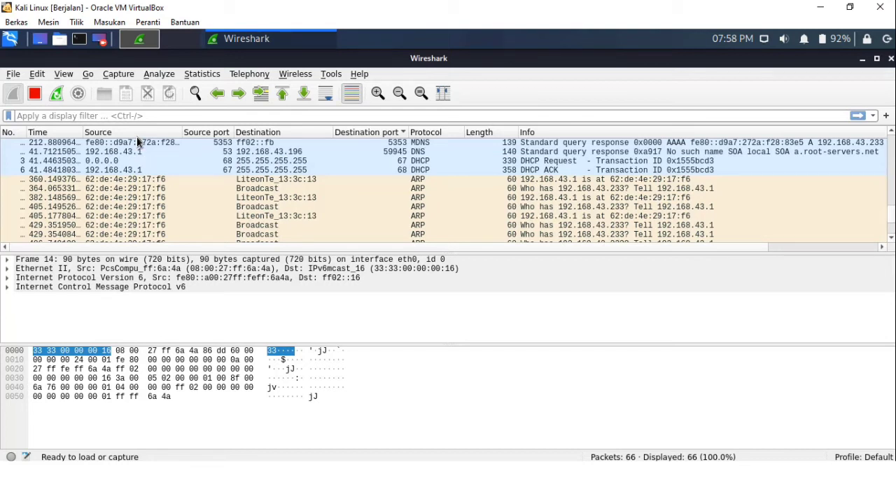
Set the time display format to UTC Date and Time of Day
scroll(209, 209, down, 3)
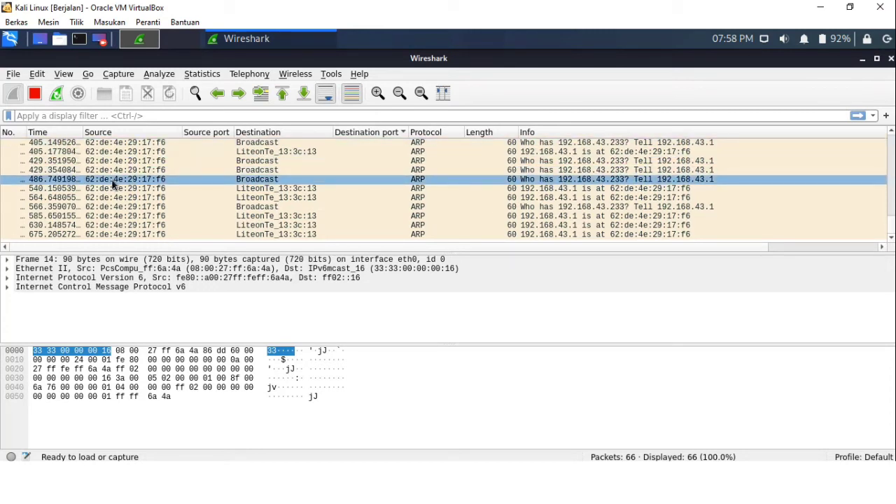
click(74, 75)
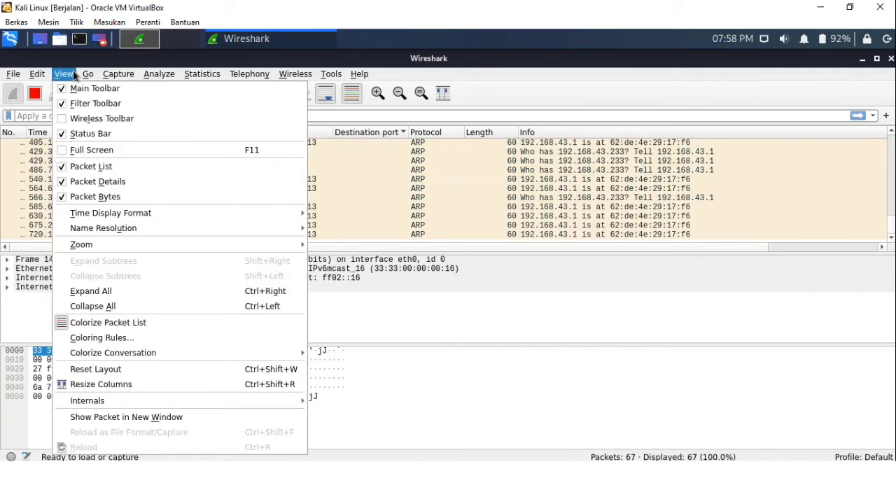
mouse_move(154, 218)
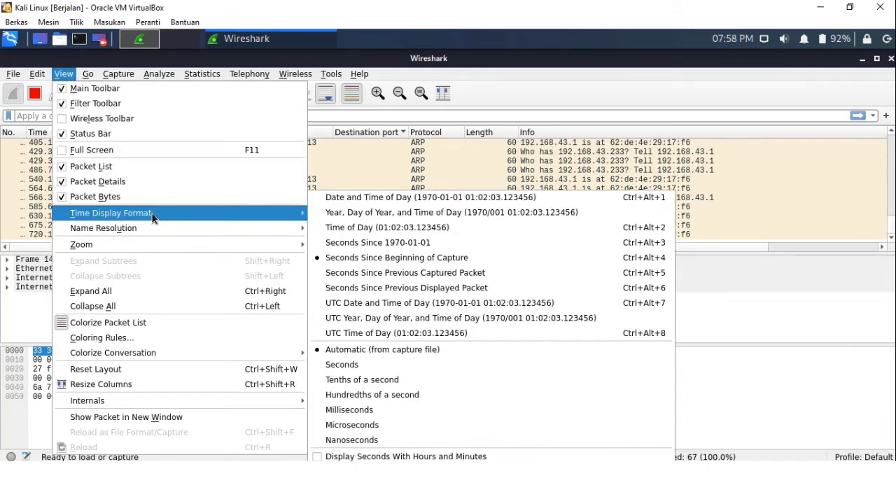
click(358, 258)
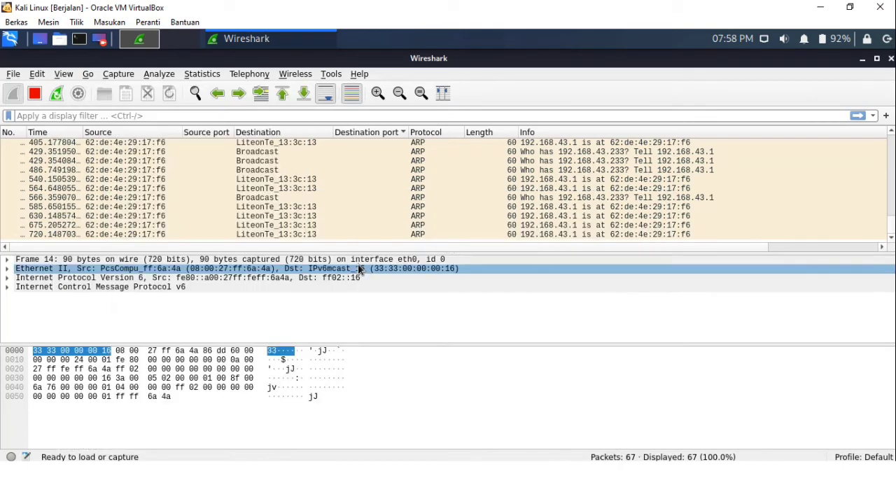
click(64, 74)
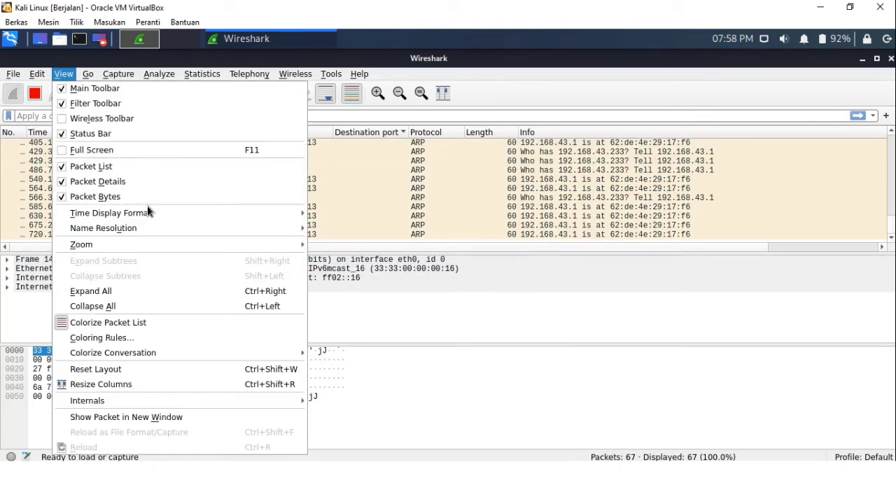
mouse_move(235, 218)
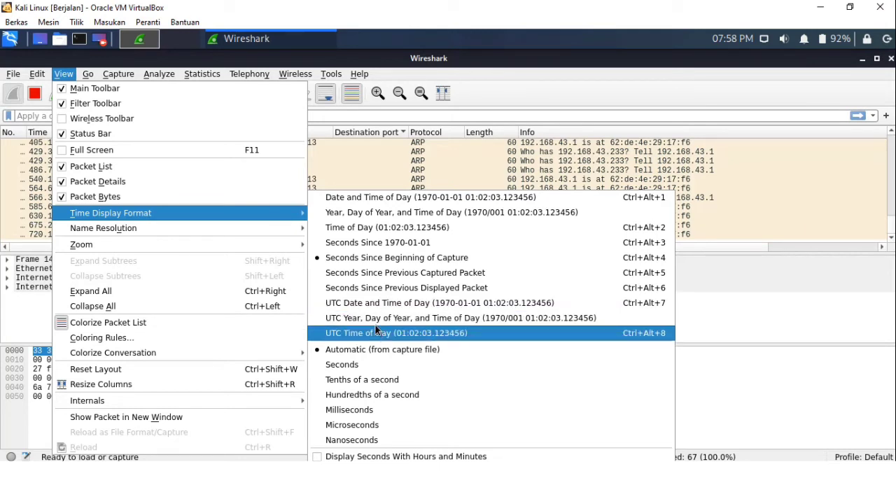
click(368, 304)
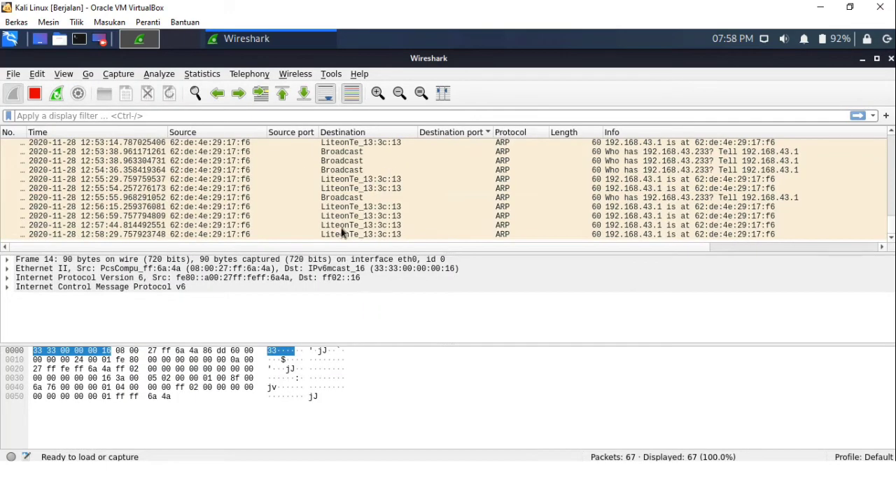
Set the time display precision to Seconds
click(115, 160)
click(91, 143)
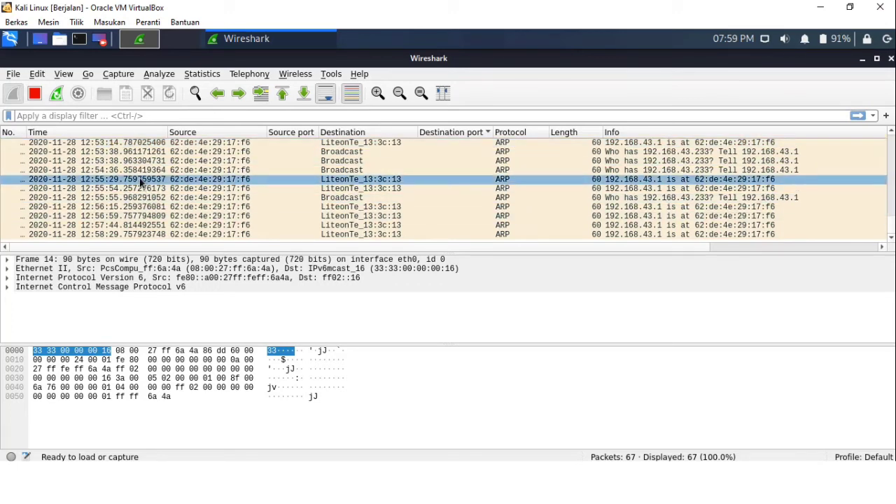
click(69, 75)
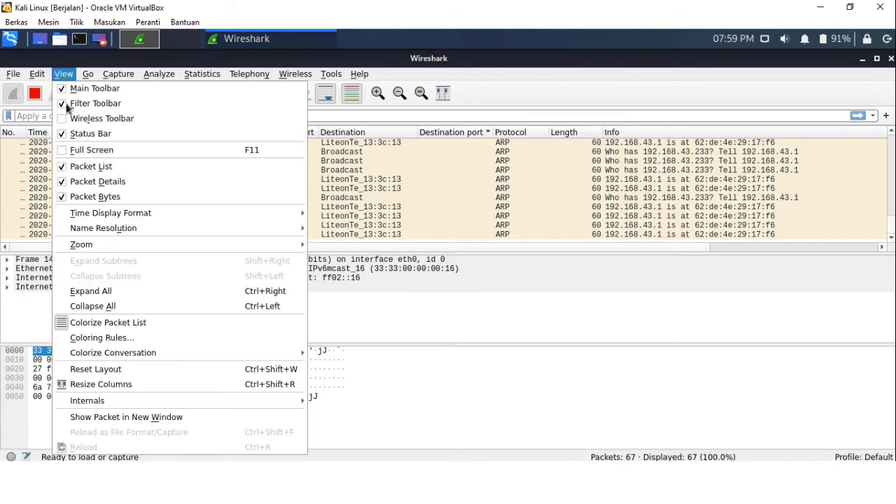
mouse_move(108, 214)
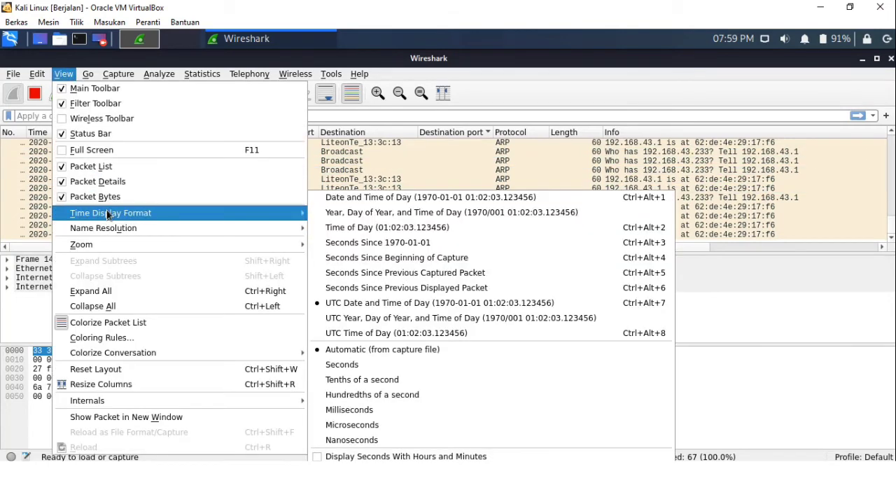
click(363, 368)
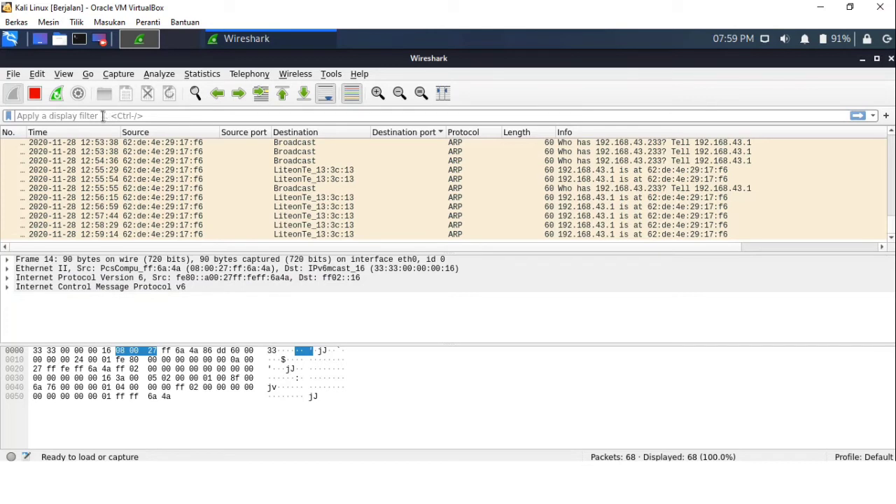
Stop the live capture and enter http.request as the display filter
click(36, 95)
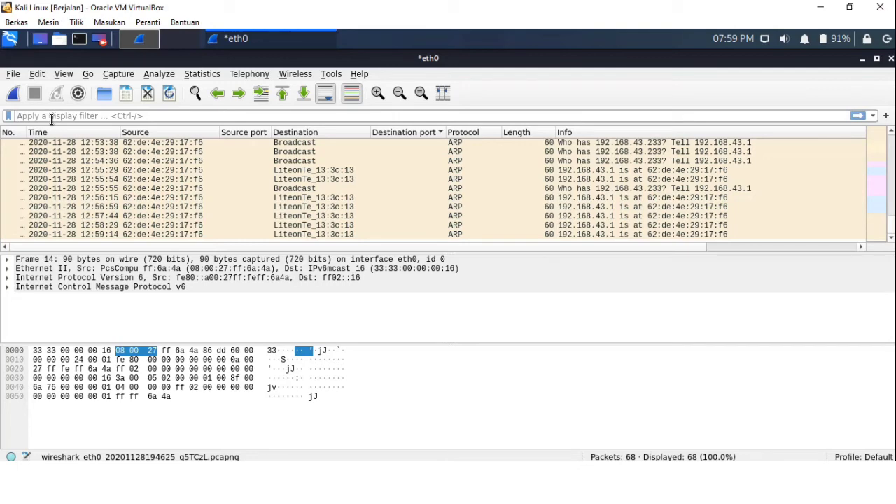
text(htt)
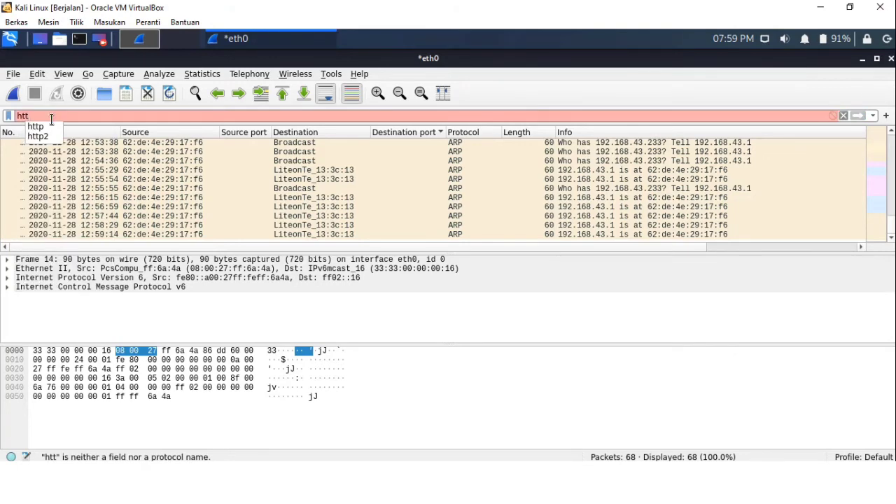
text(p.)
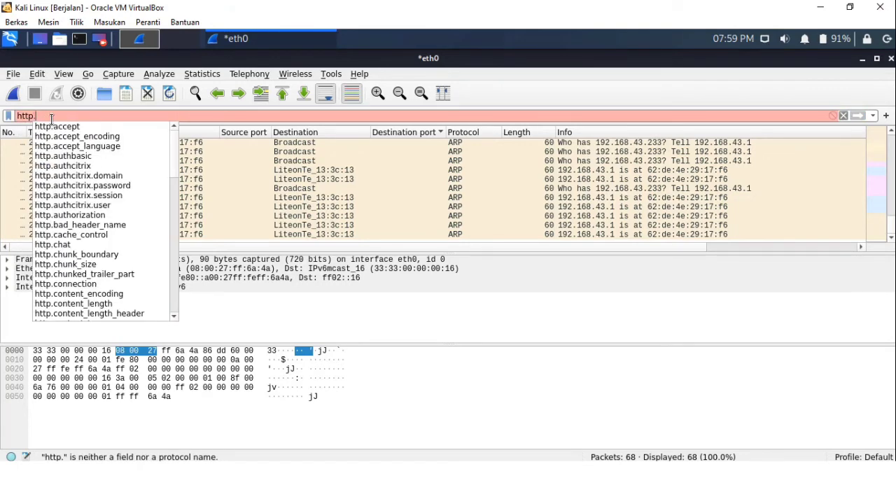
text(tre)
key(BackSpace)
key(BackSpace)
key(BackSpace)
text(re)
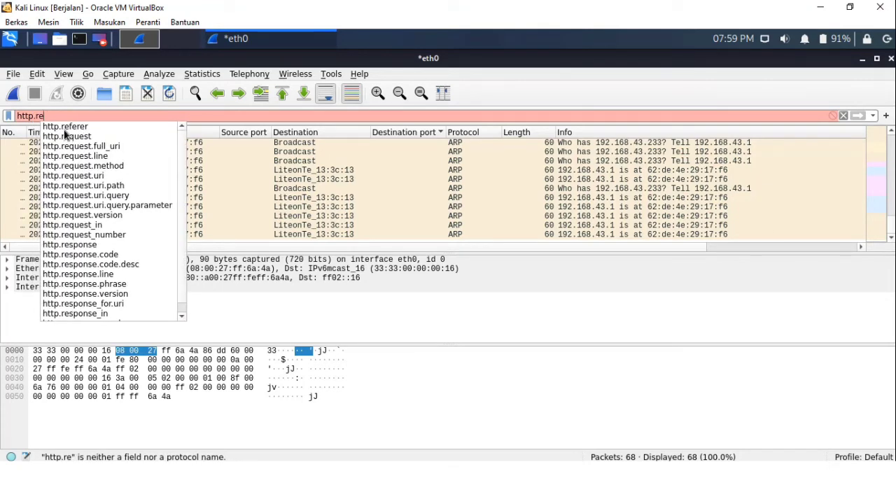
click(67, 137)
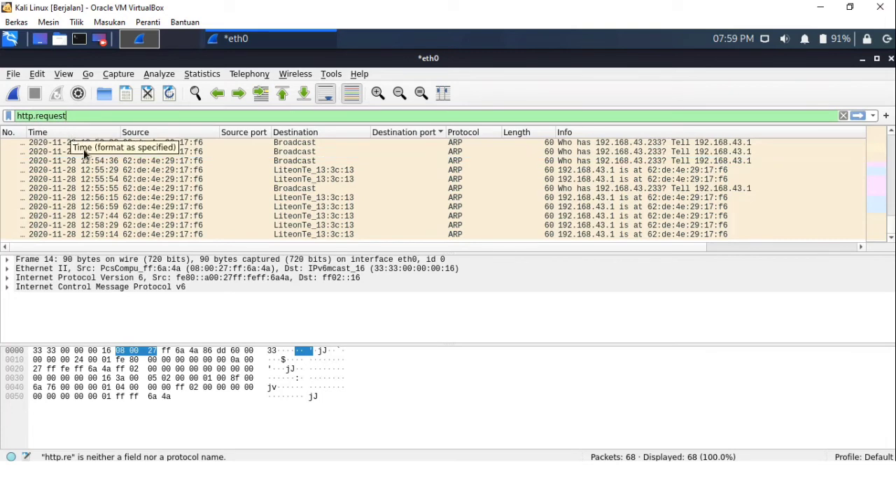
Start a new capture without saving the previously captured packets
click(13, 94)
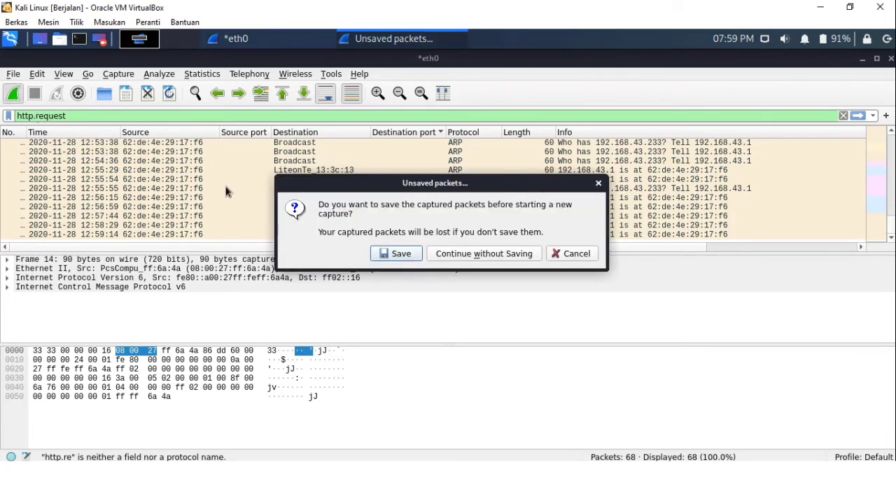
click(464, 255)
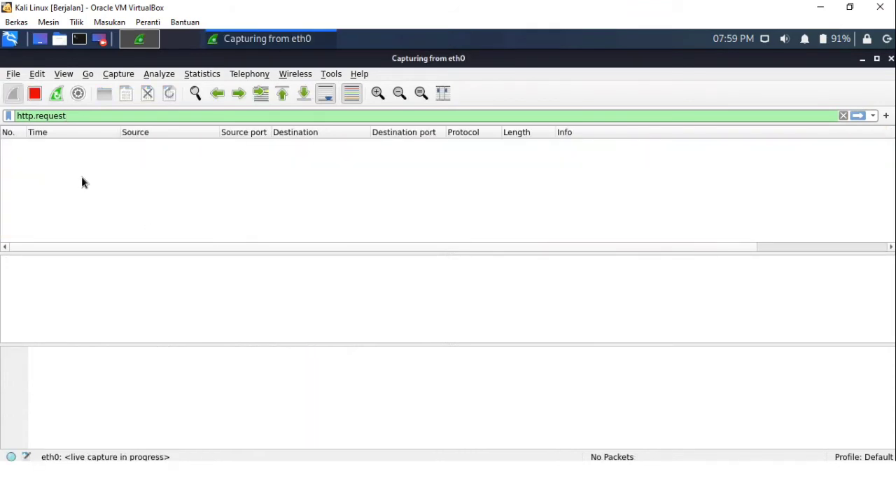
click(770, 42)
click(793, 80)
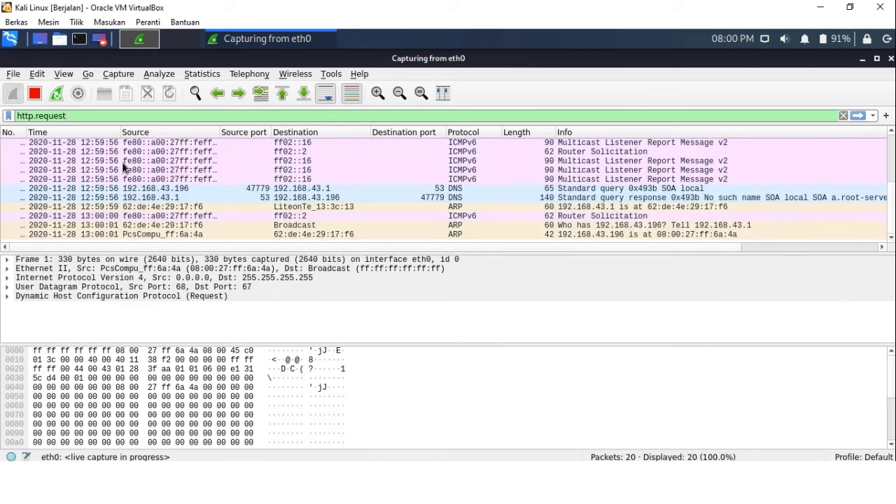
Select the first DHCP packet and examine its expanded Dynamic Host Configuration Protocol details
click(55, 142)
click(59, 161)
scroll(60, 175, up, 4)
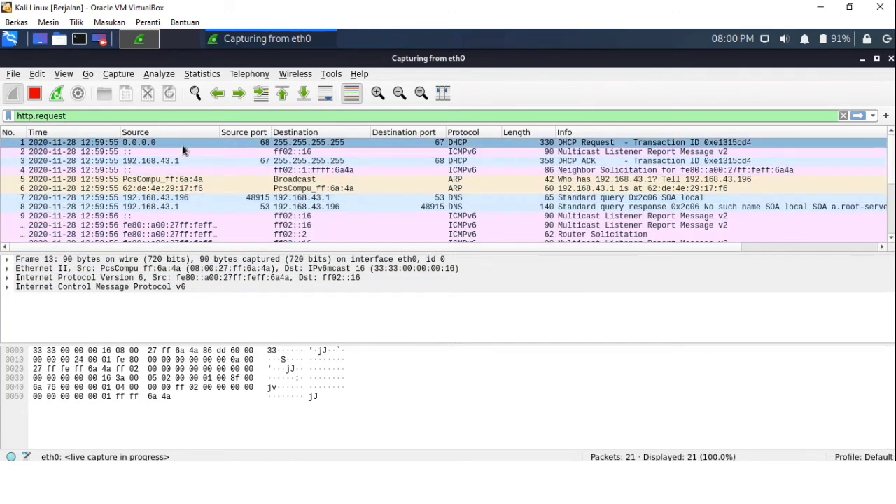
click(174, 143)
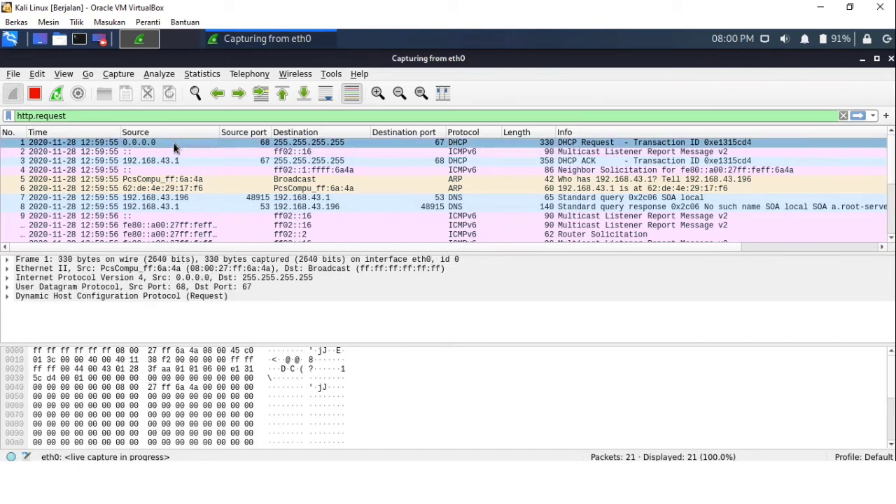
click(37, 297)
click(8, 297)
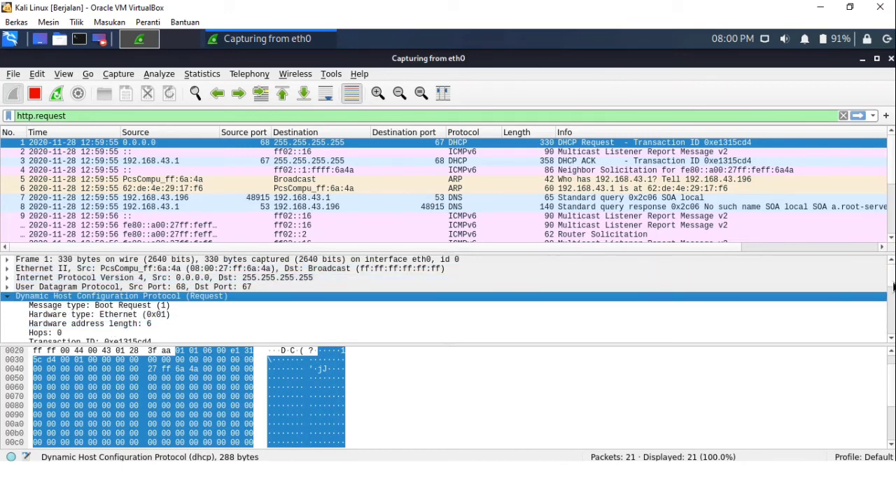
scroll(894, 286, down, 3)
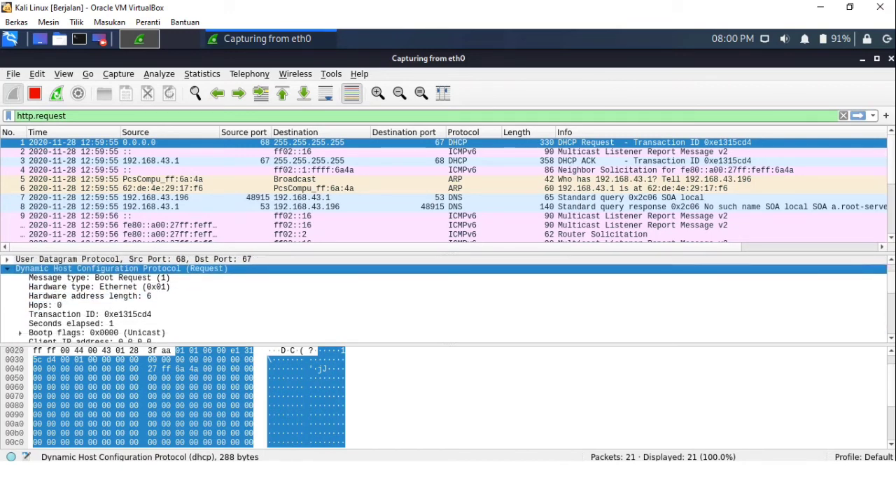
scroll(448, 300, down, 1)
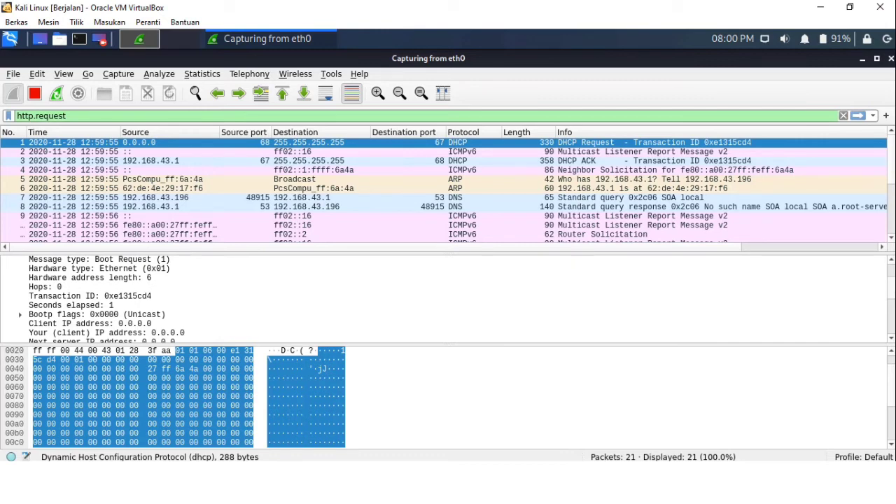
scroll(448, 300, down, 4)
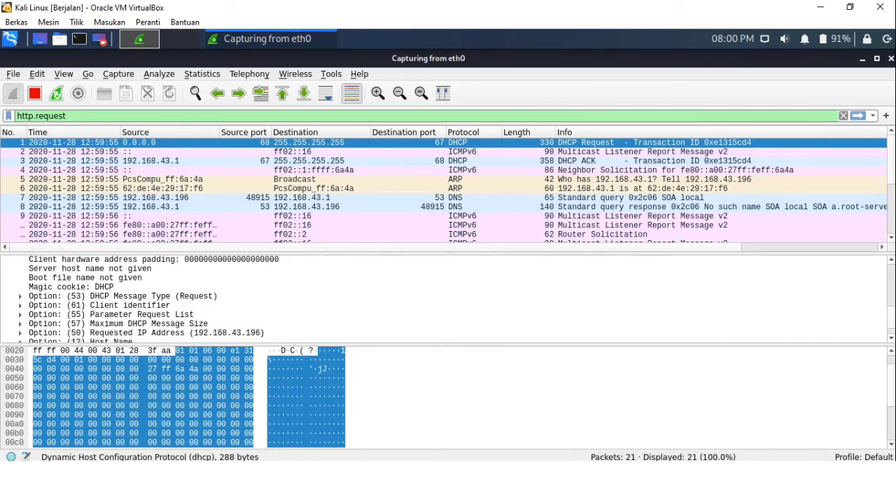
scroll(885, 308, up, 5)
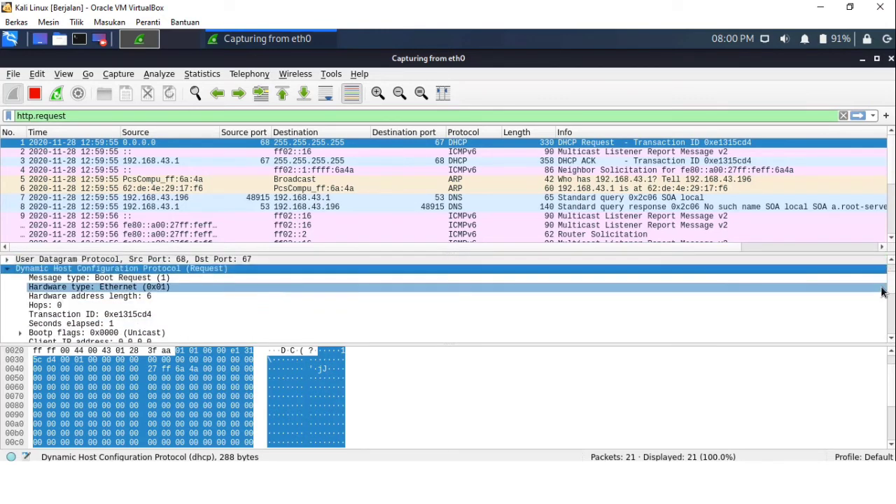
scroll(884, 292, up, 1)
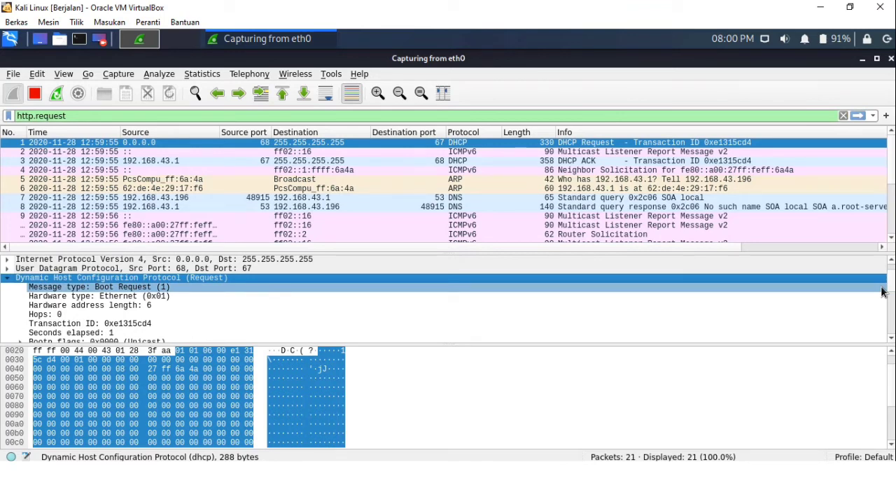
right_click(883, 293)
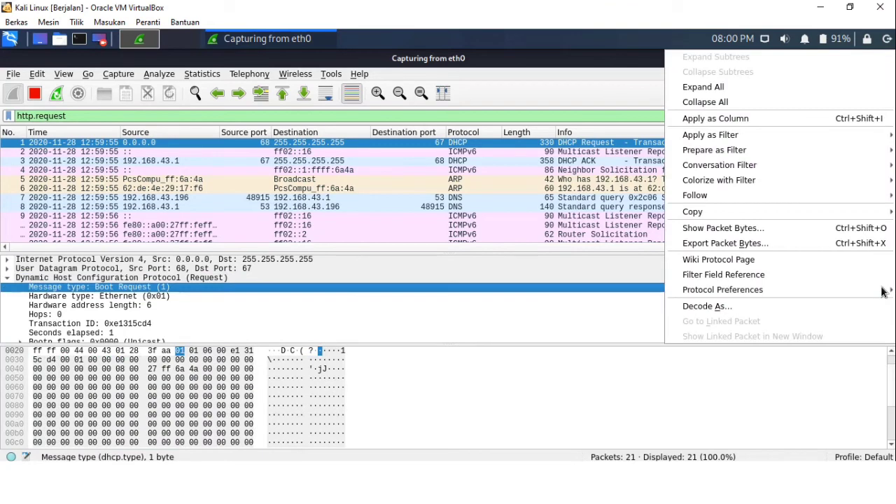
click(8, 282)
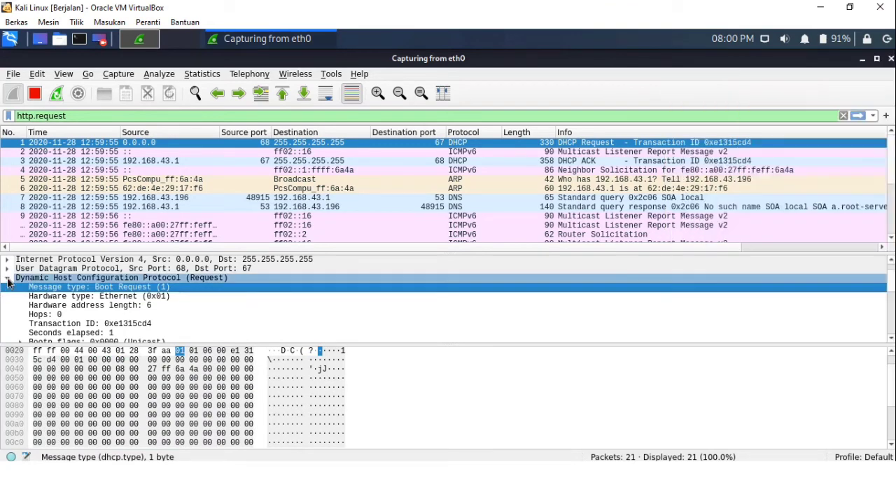
click(8, 280)
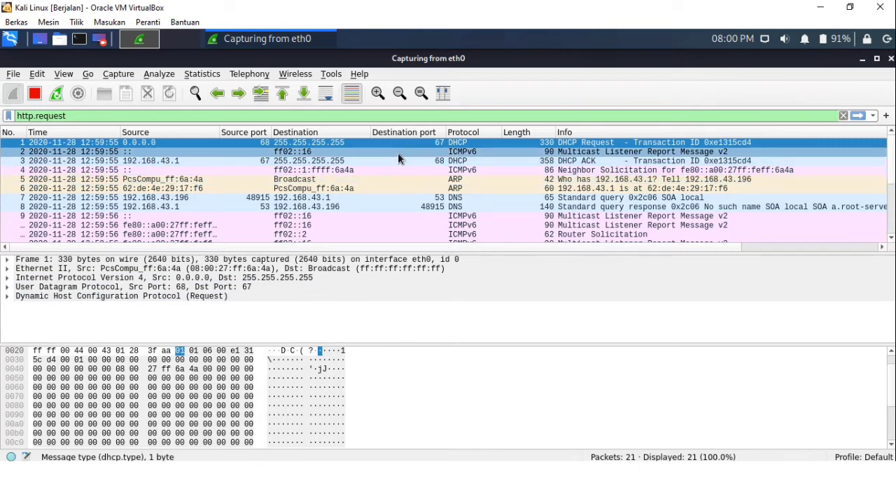
right_click(45, 134)
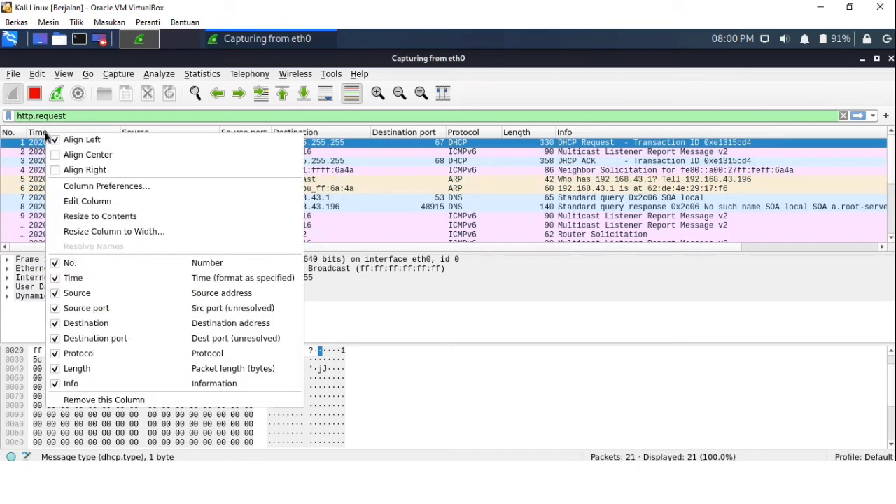
click(38, 75)
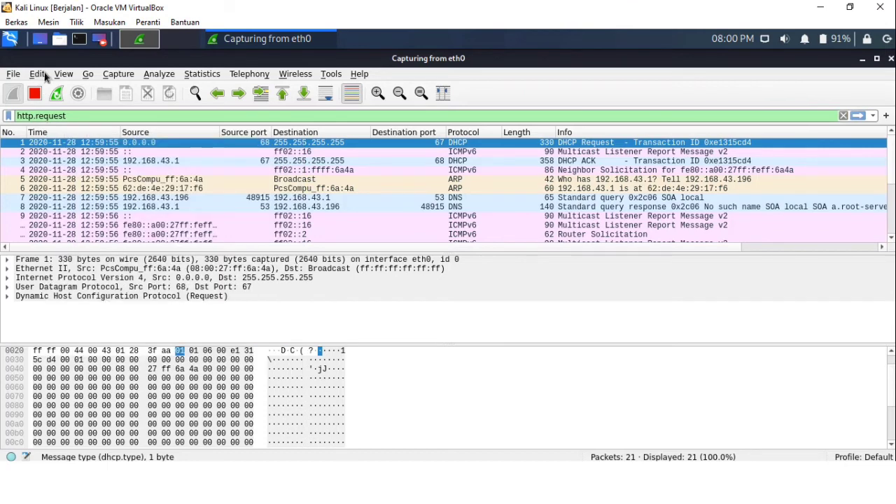
click(58, 75)
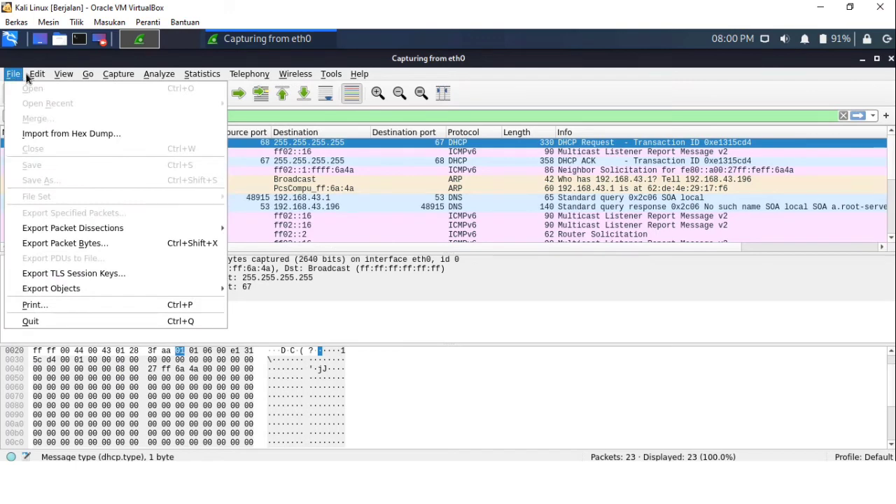
mouse_move(30, 76)
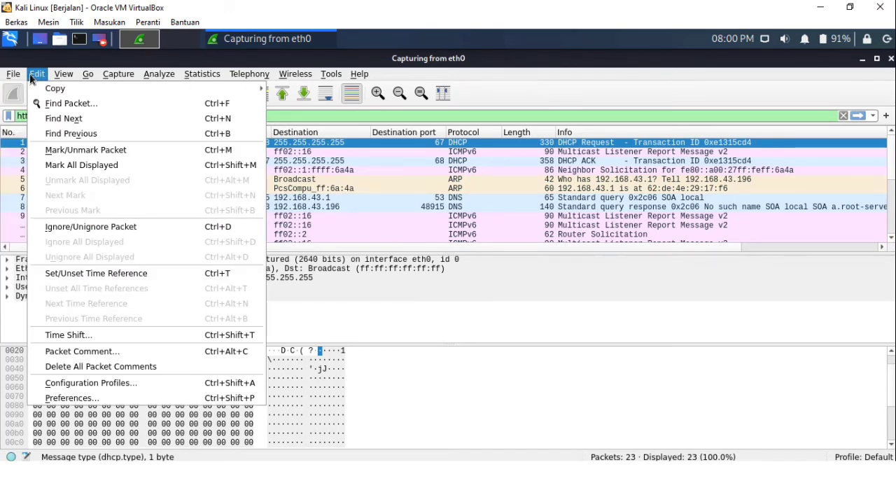
Select the ICMPv6 Neighbor Solicitation packet and apply its Internet Control Message Protocol v6 field as a column
click(18, 171)
right_click(32, 170)
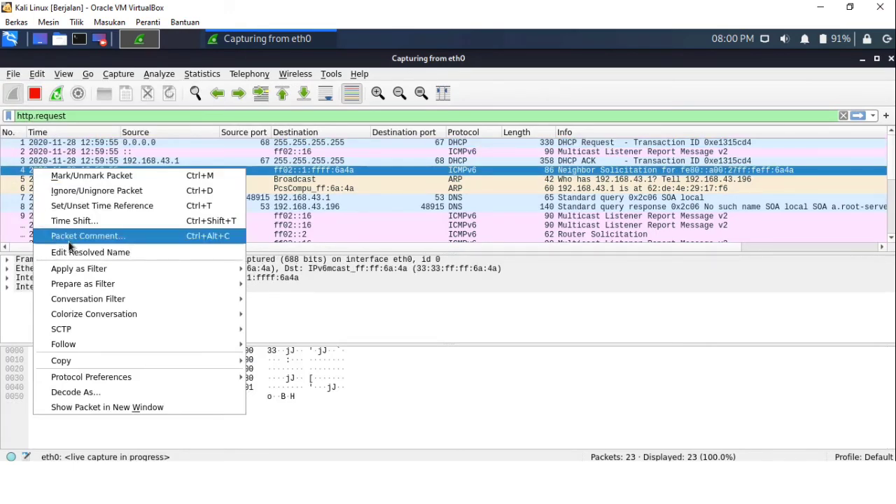
click(15, 288)
right_click(28, 287)
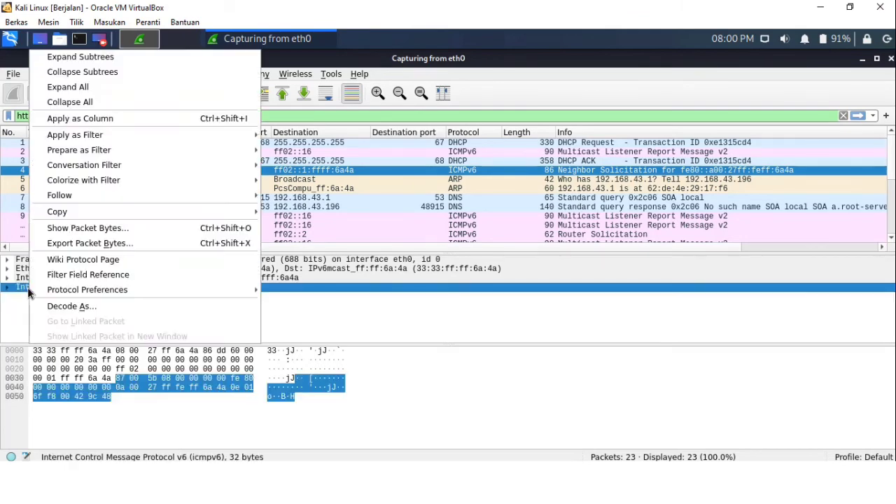
click(100, 121)
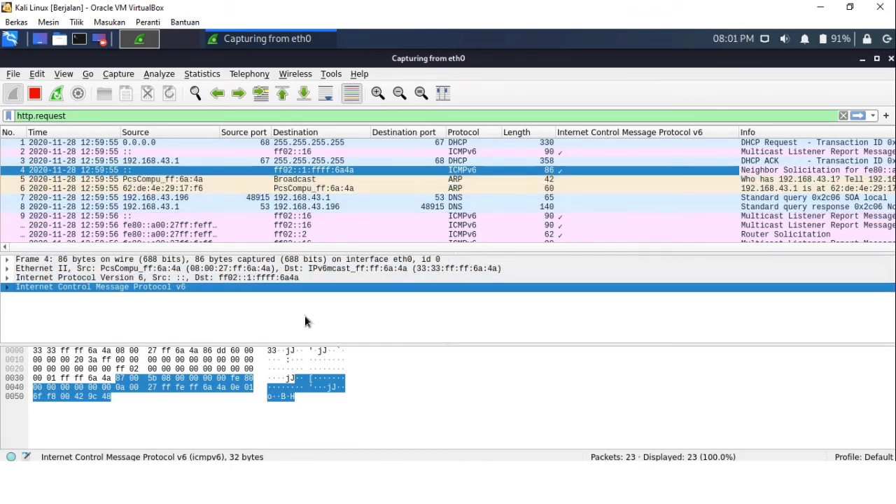
Apply the Internet Control Message Protocol v6 field as a column a second time
right_click(236, 295)
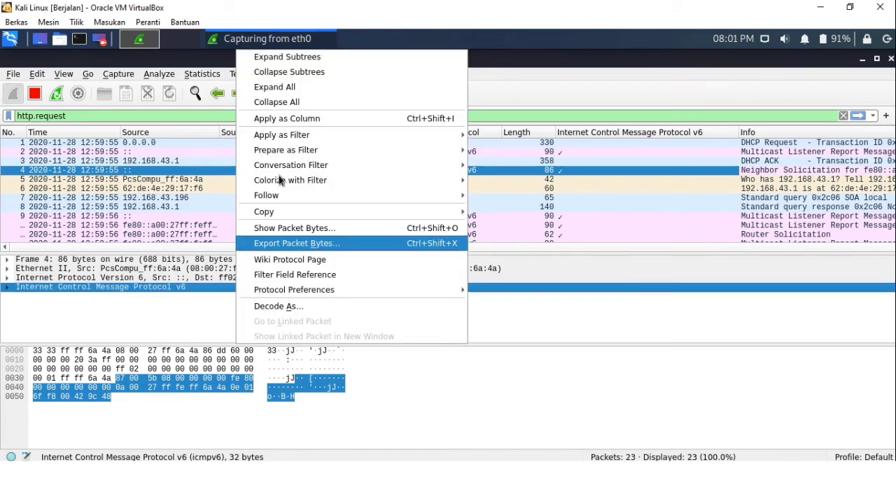
click(273, 119)
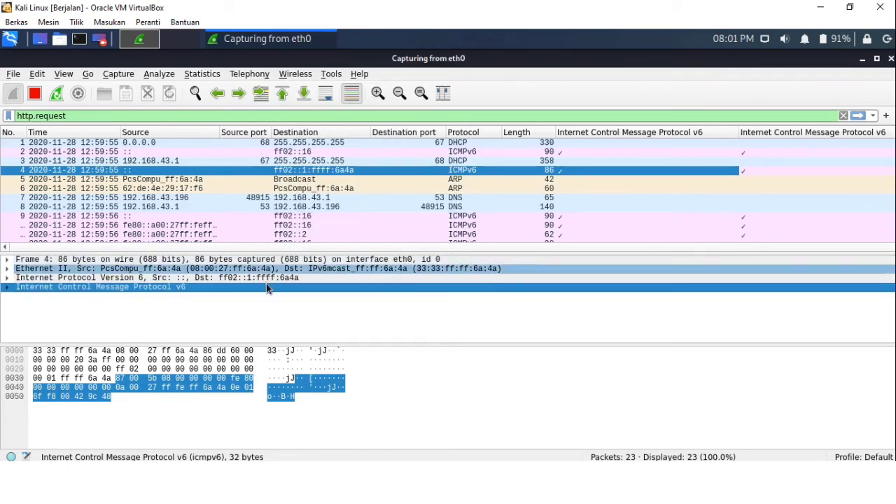
right_click(267, 278)
click(295, 121)
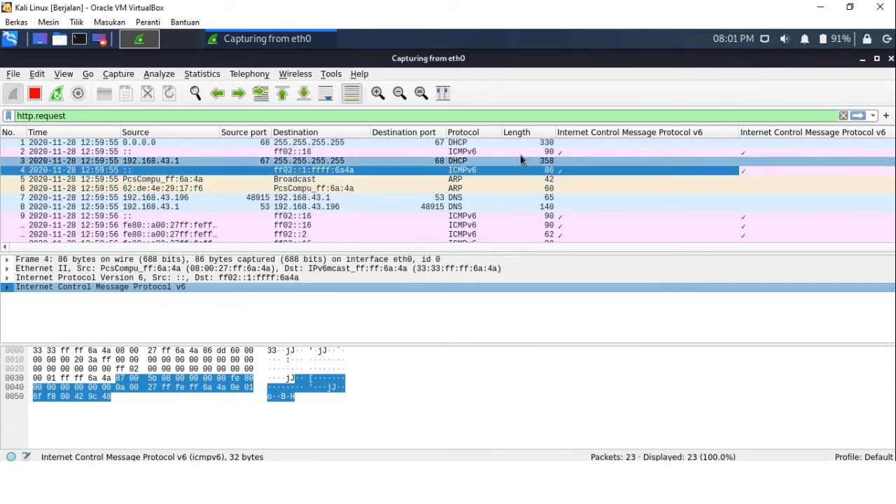
Select several ICMPv6 packets to compare the new column entries
click(594, 220)
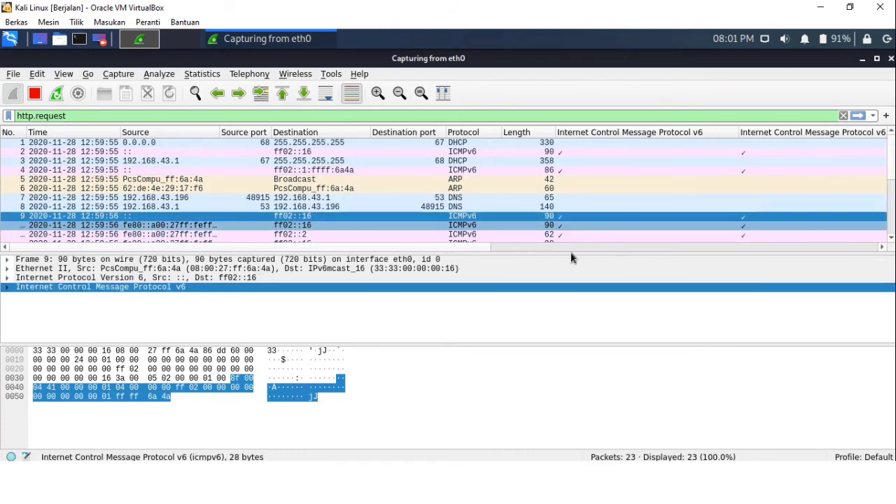
click(661, 169)
click(124, 152)
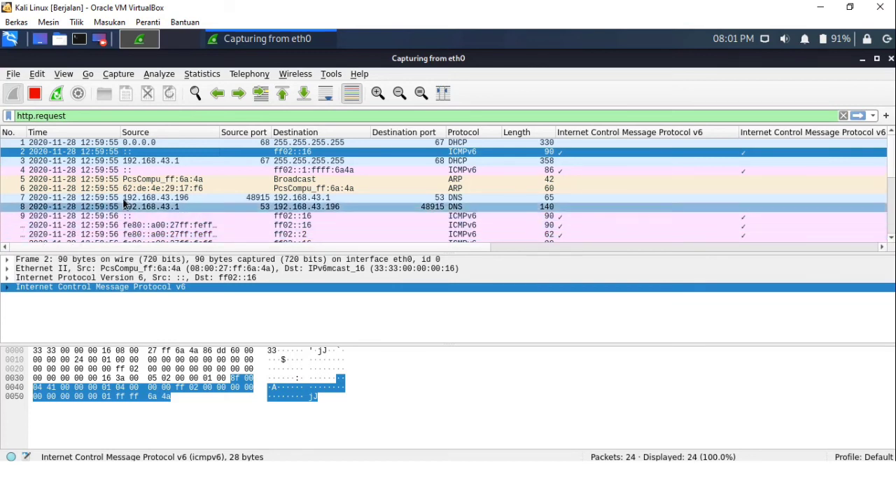
Clear the http.request display filter
click(95, 115)
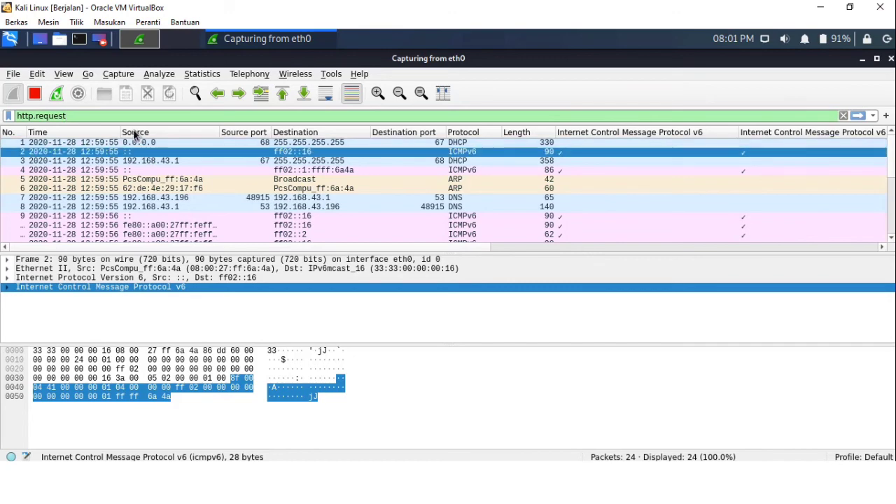
key(BackSpace)
key(BackSpace)
key(BackSpace)
key(BackSpace)
key(BackSpace)
key(BackSpace)
key(BackSpace)
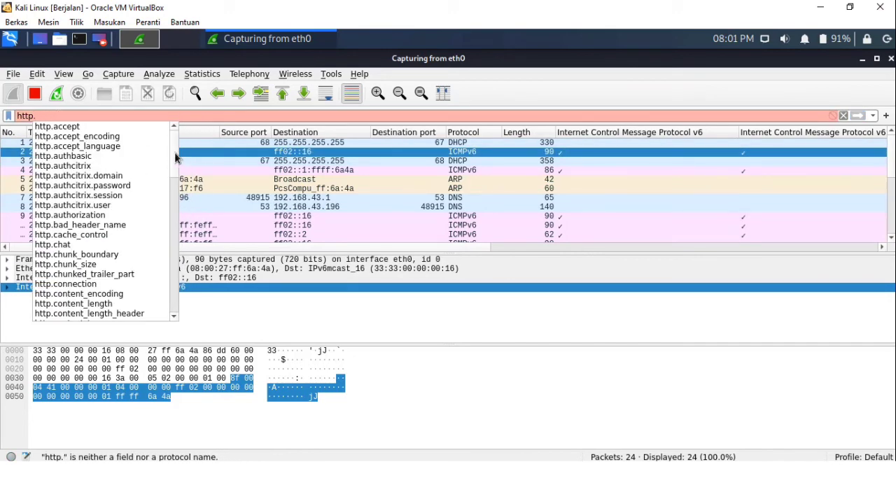
mouse_move(178, 159)
mouse_down()
mouse_move(177, 287)
mouse_move(166, 150)
mouse_up()
click(844, 116)
click(844, 116)
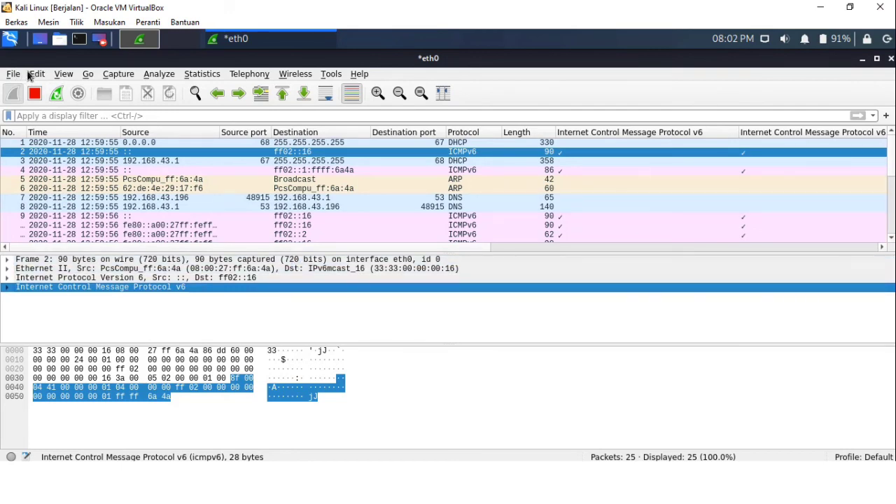
Hide and restore the packet details pane
click(61, 78)
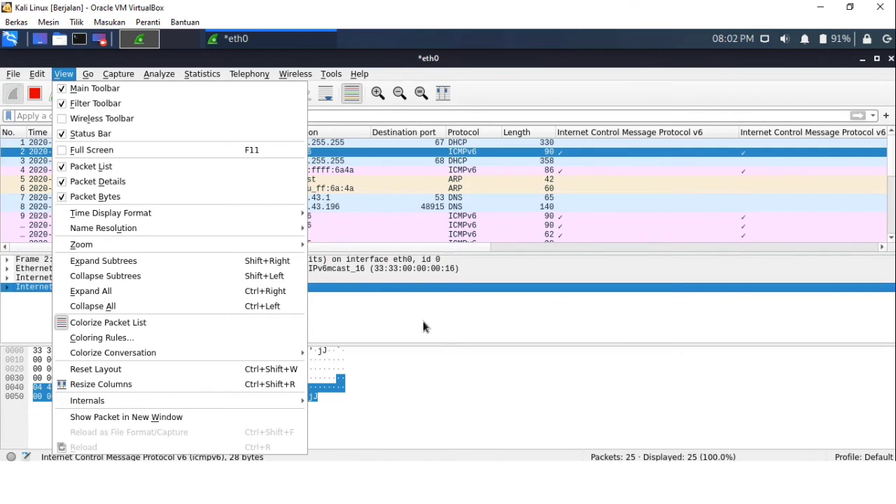
click(123, 186)
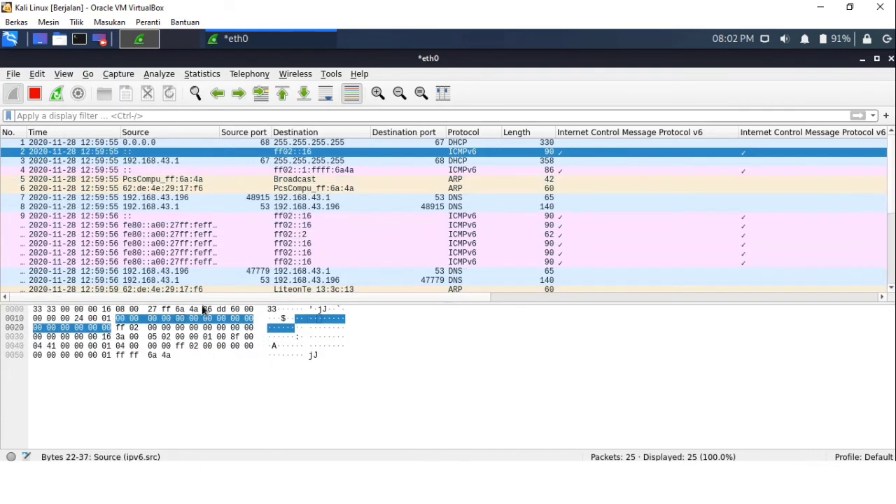
click(196, 416)
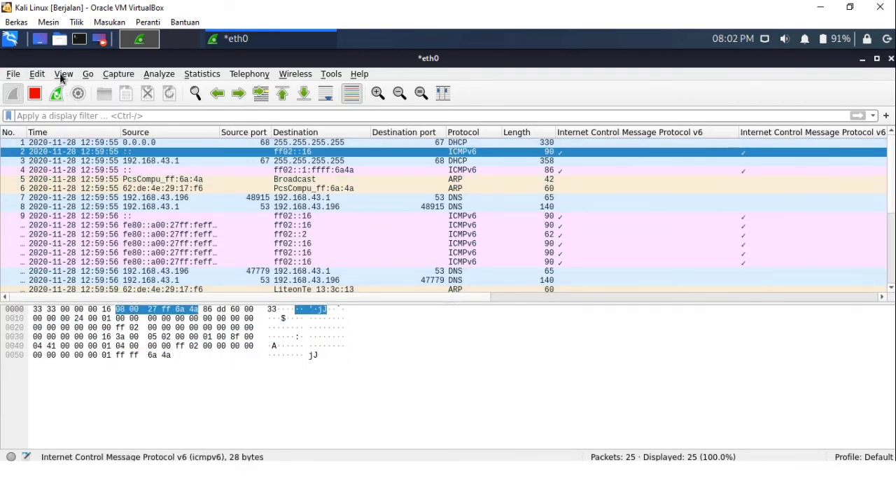
click(64, 73)
click(105, 181)
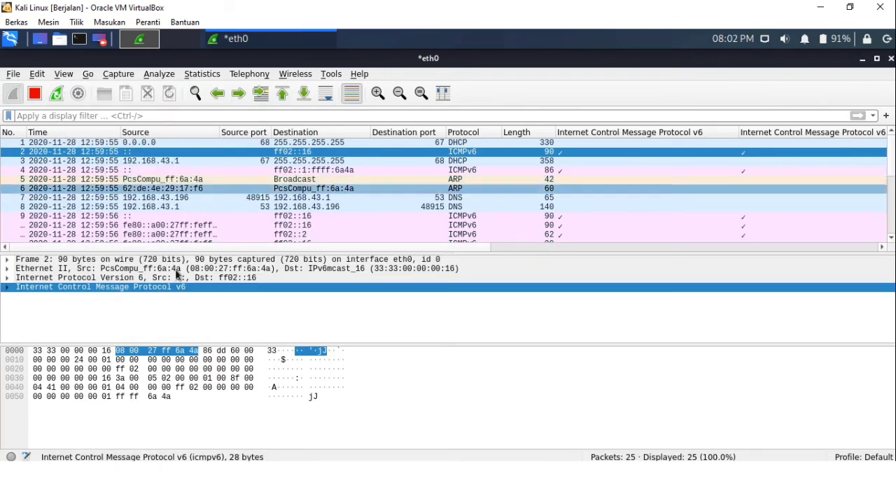